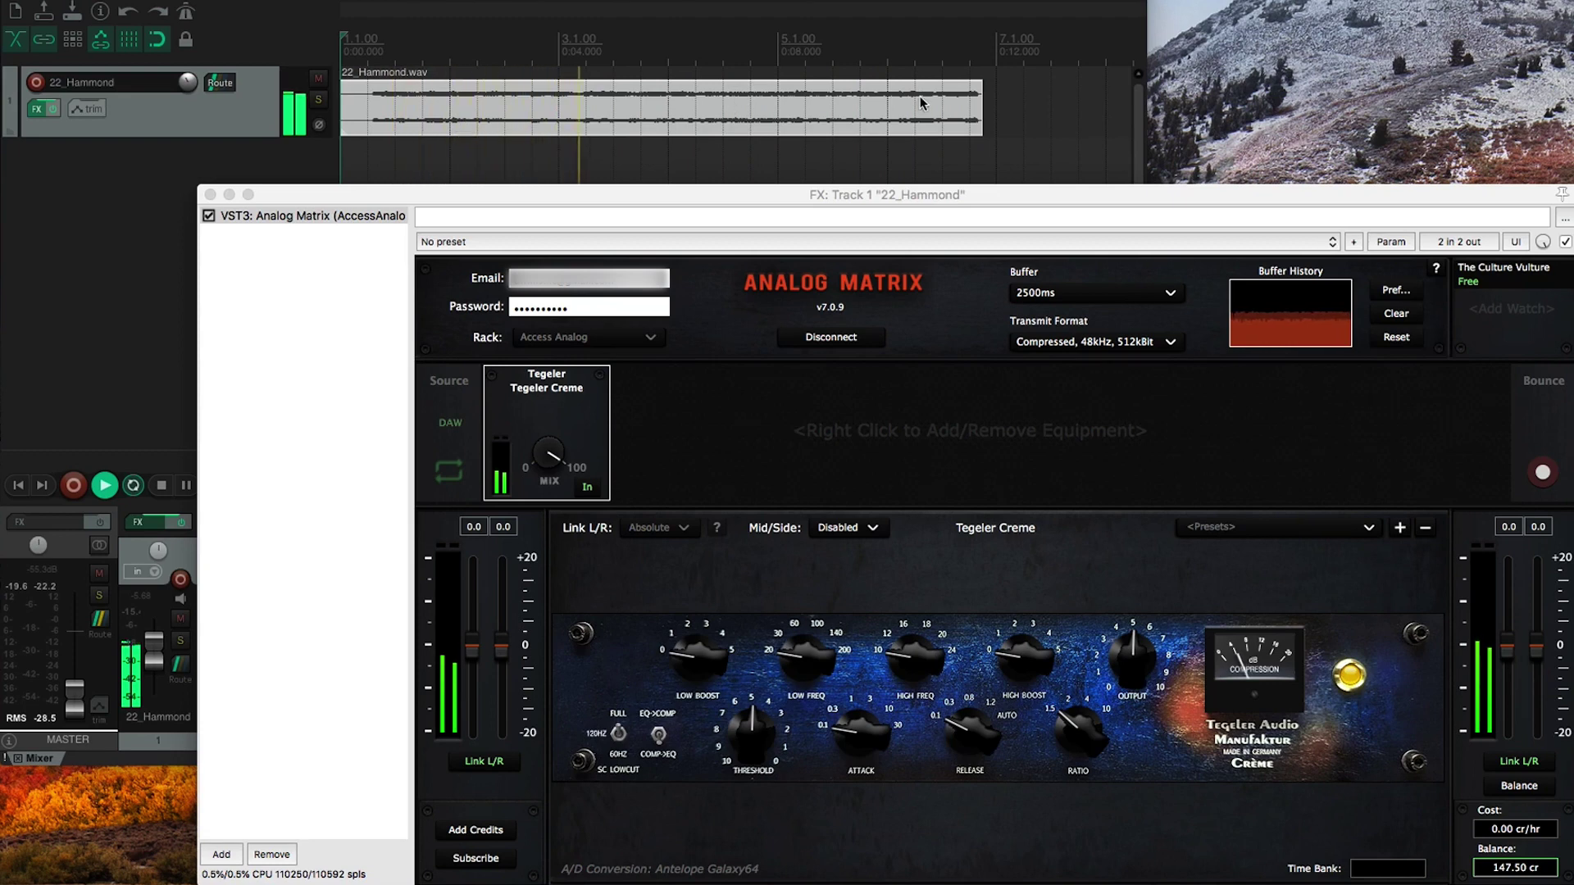
# - Raise the REAPER master fader to about -5 dB while the Hammond track plays through Tegeler Creme
pyautogui.moveTo(74, 697); pyautogui.dragTo(74, 641)
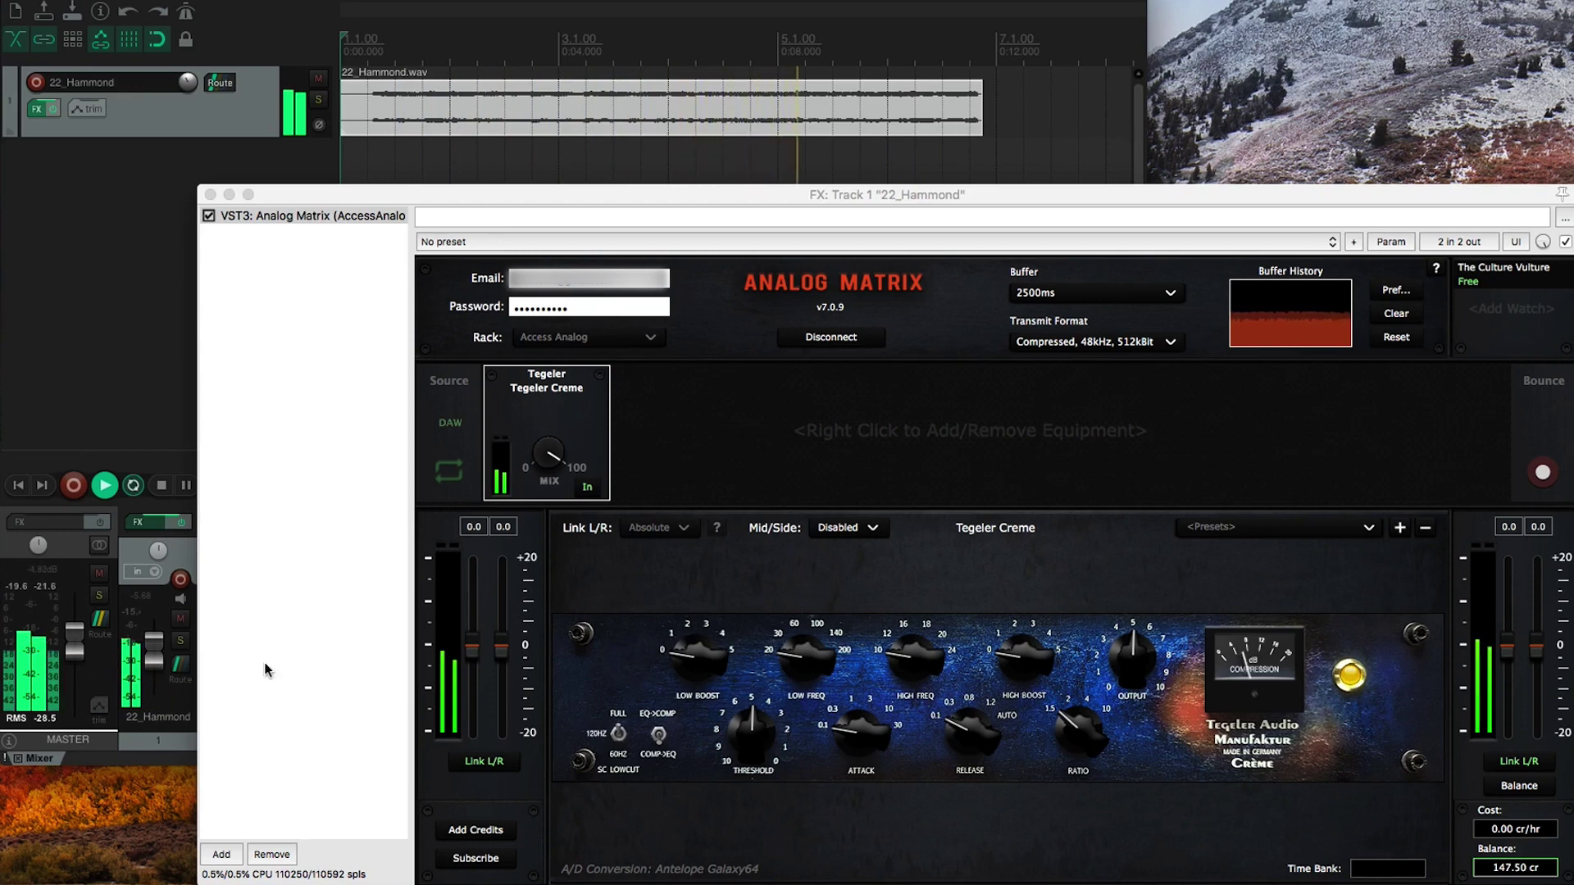
# - Stop playback and remove the Tegeler Creme module from the rack
pyautogui.click(164, 489)
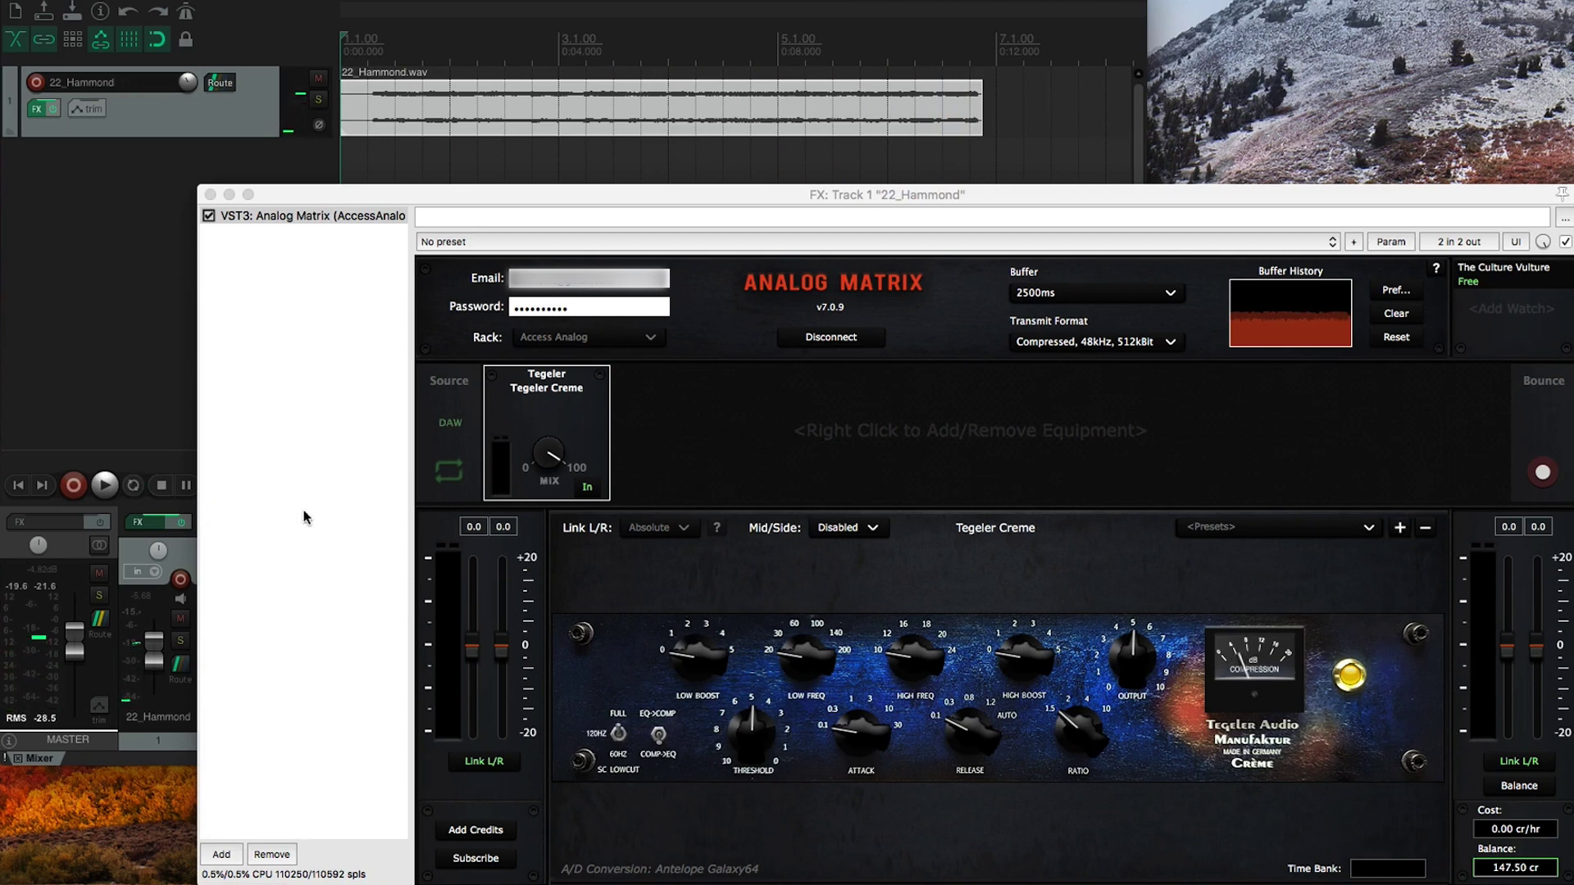
pyautogui.rightClick(563, 417)
pyautogui.click(597, 376)
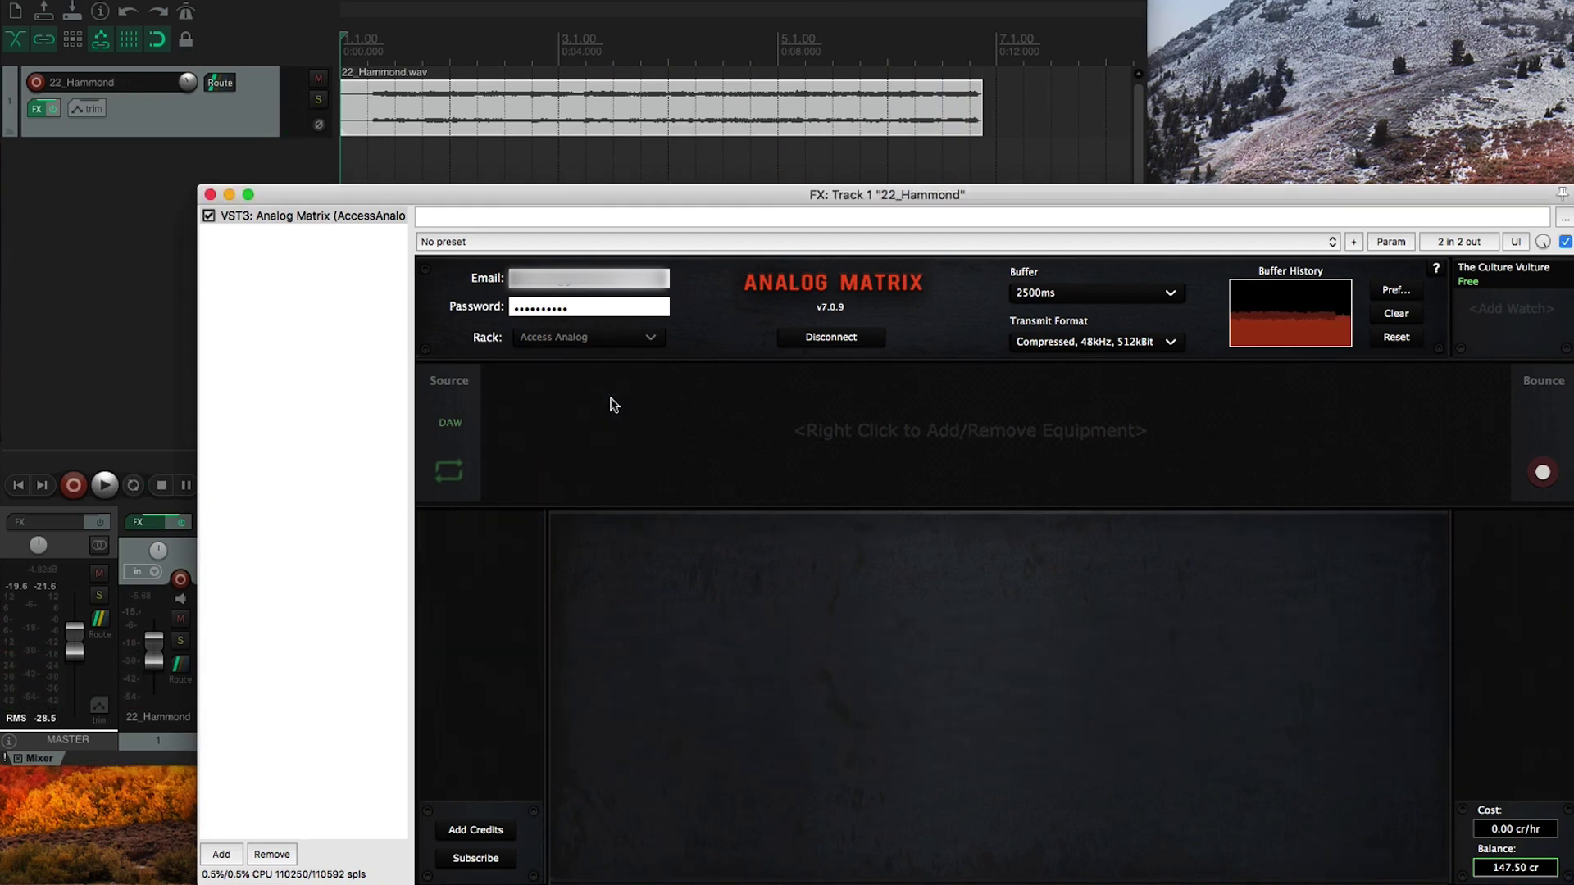
# - Open the source settings and browse for a Ch 1 server file, cancelling without choosing one
pyautogui.click(477, 407)
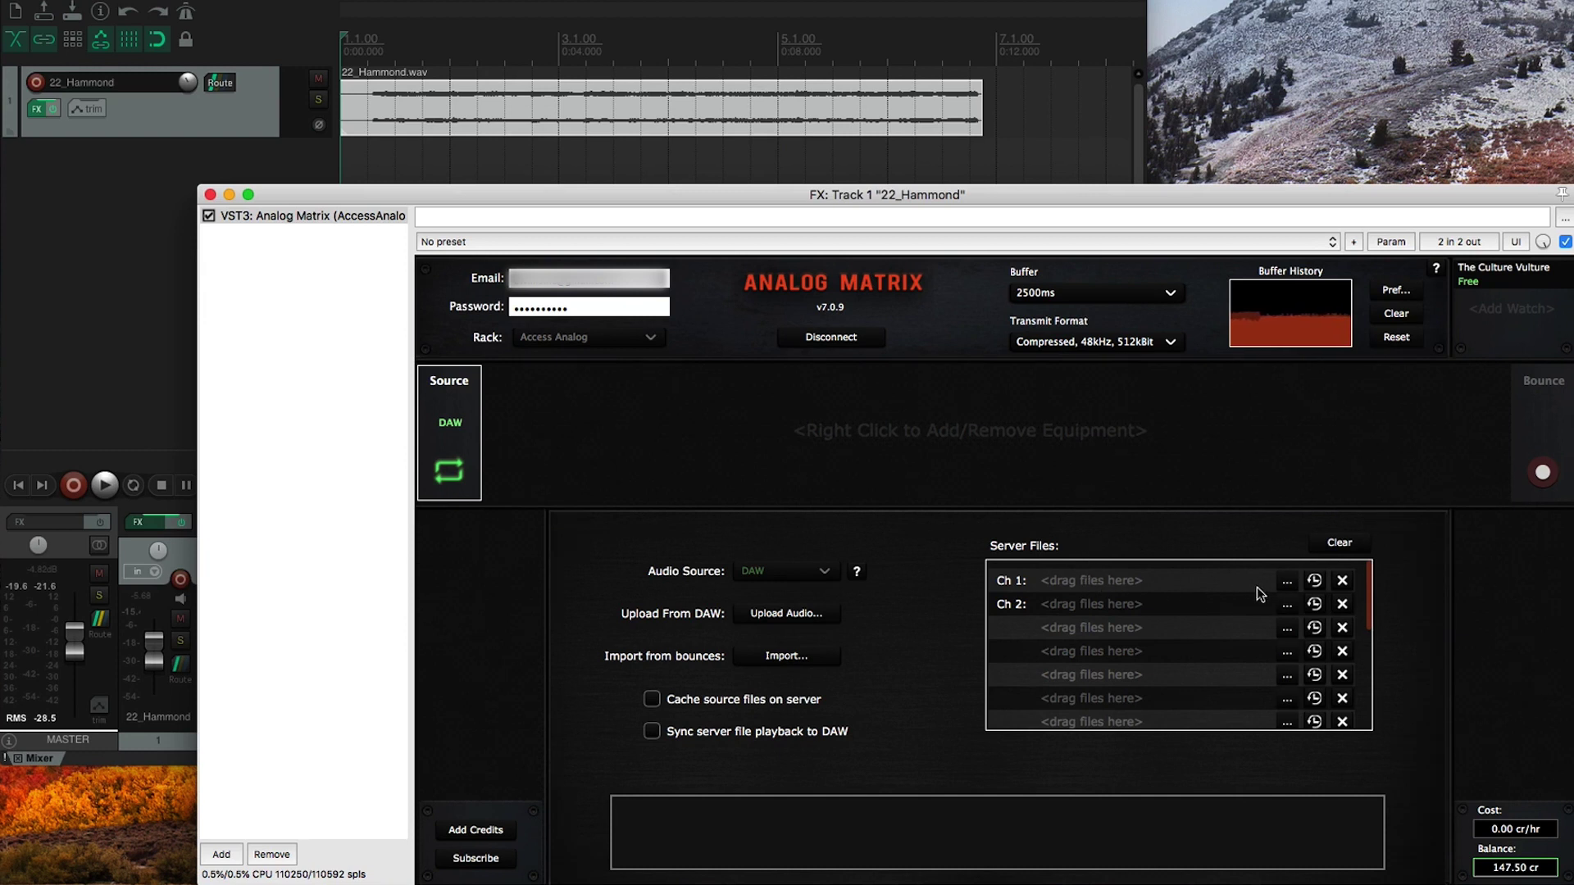
pyautogui.click(1286, 582)
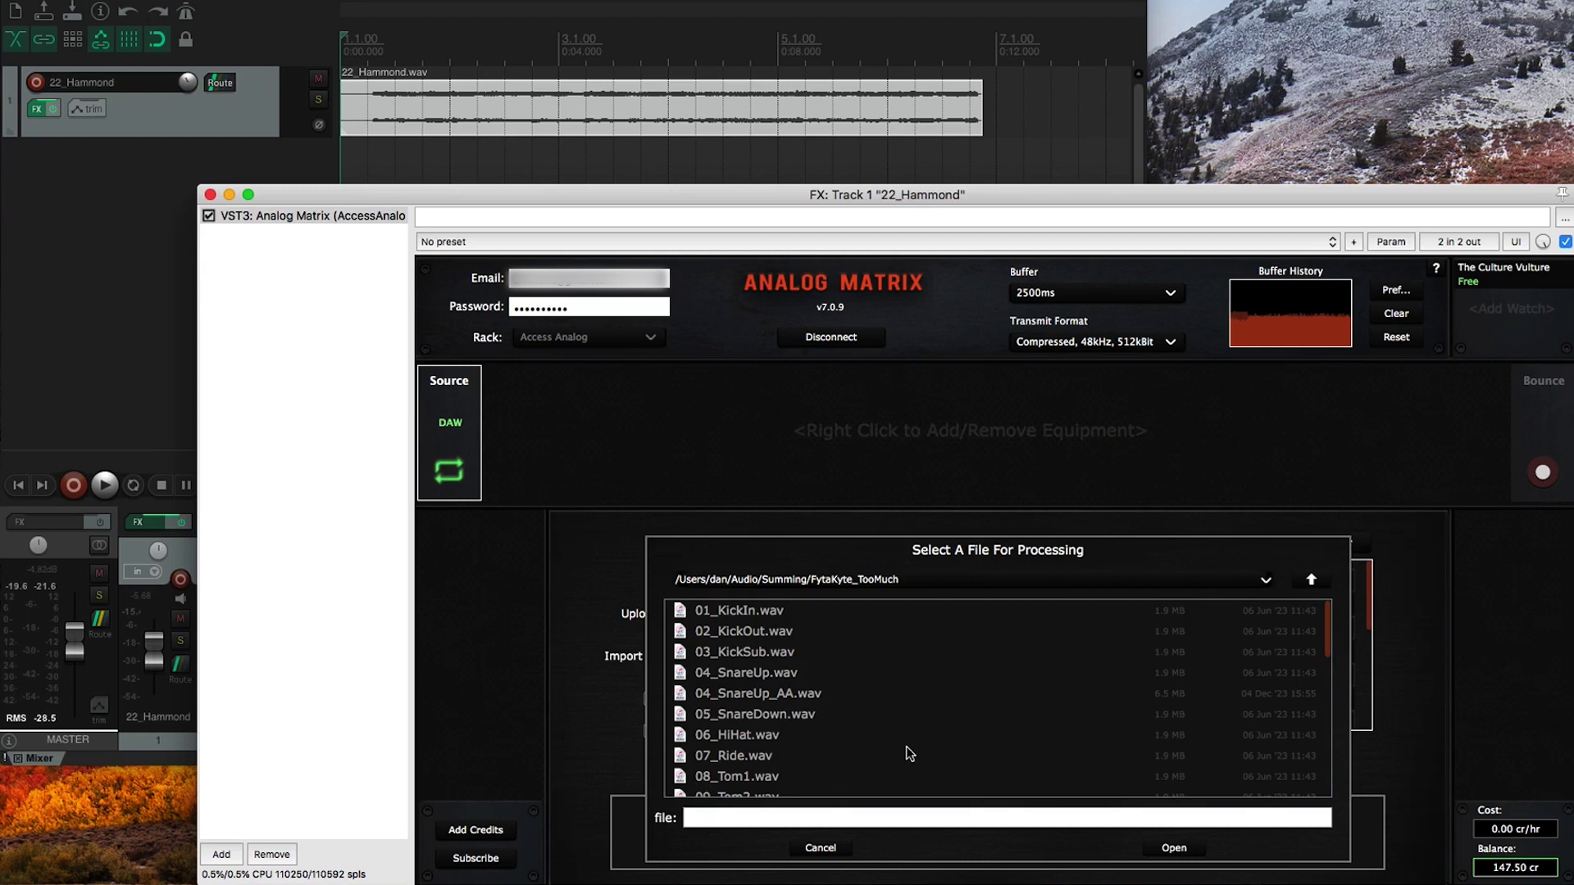
pyautogui.click(821, 848)
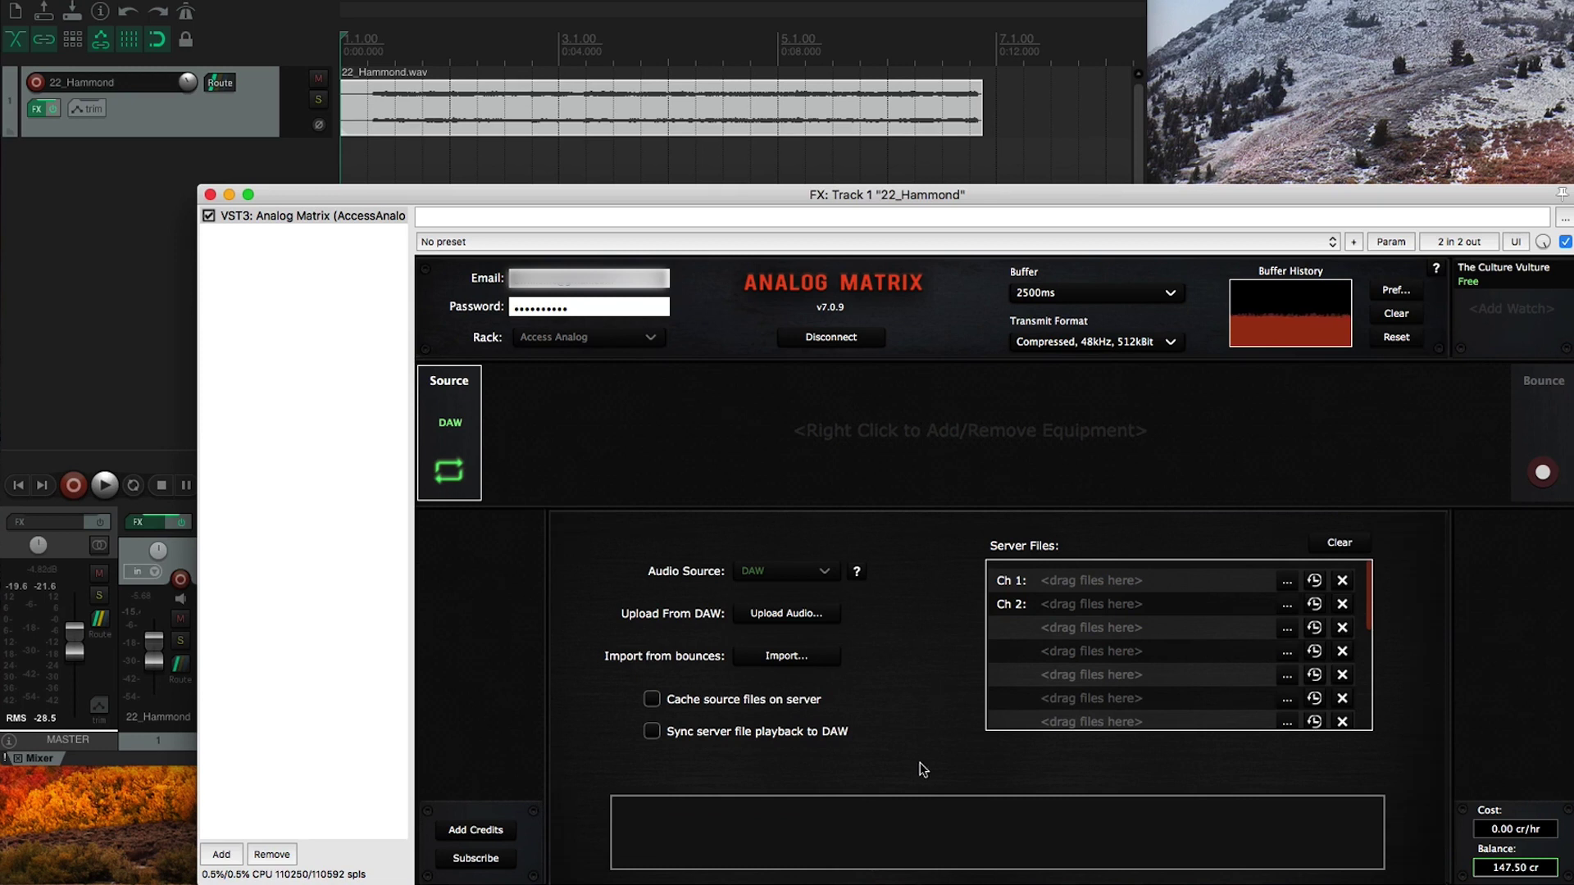
# - Enable 'Cache source files on server' and upload the DAW track by playing it via Upload Audio
pyautogui.click(654, 701)
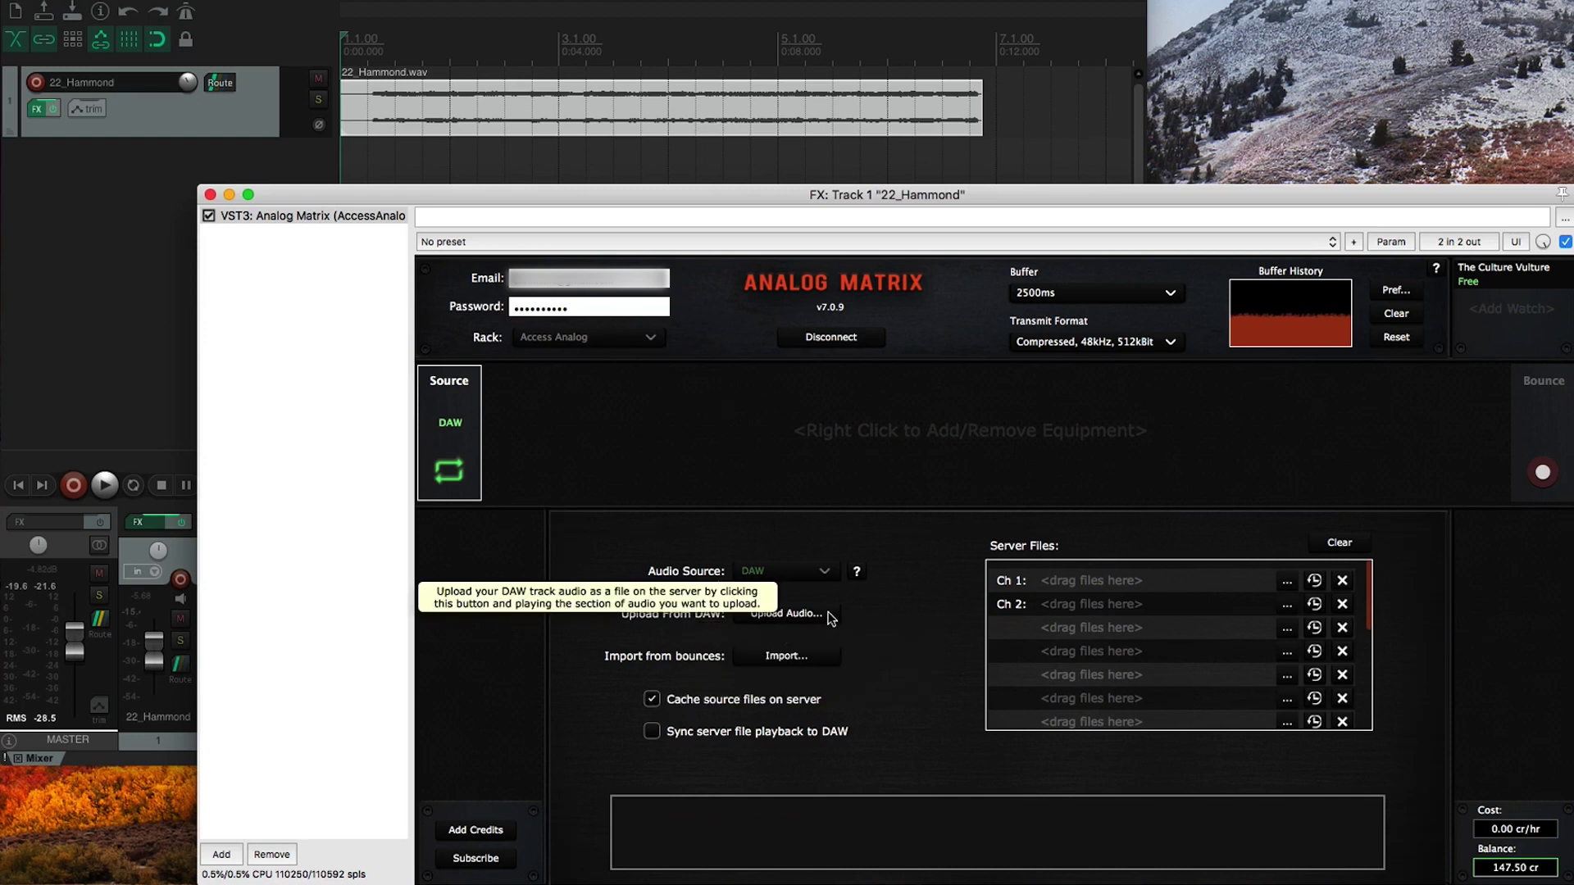
pyautogui.click(769, 616)
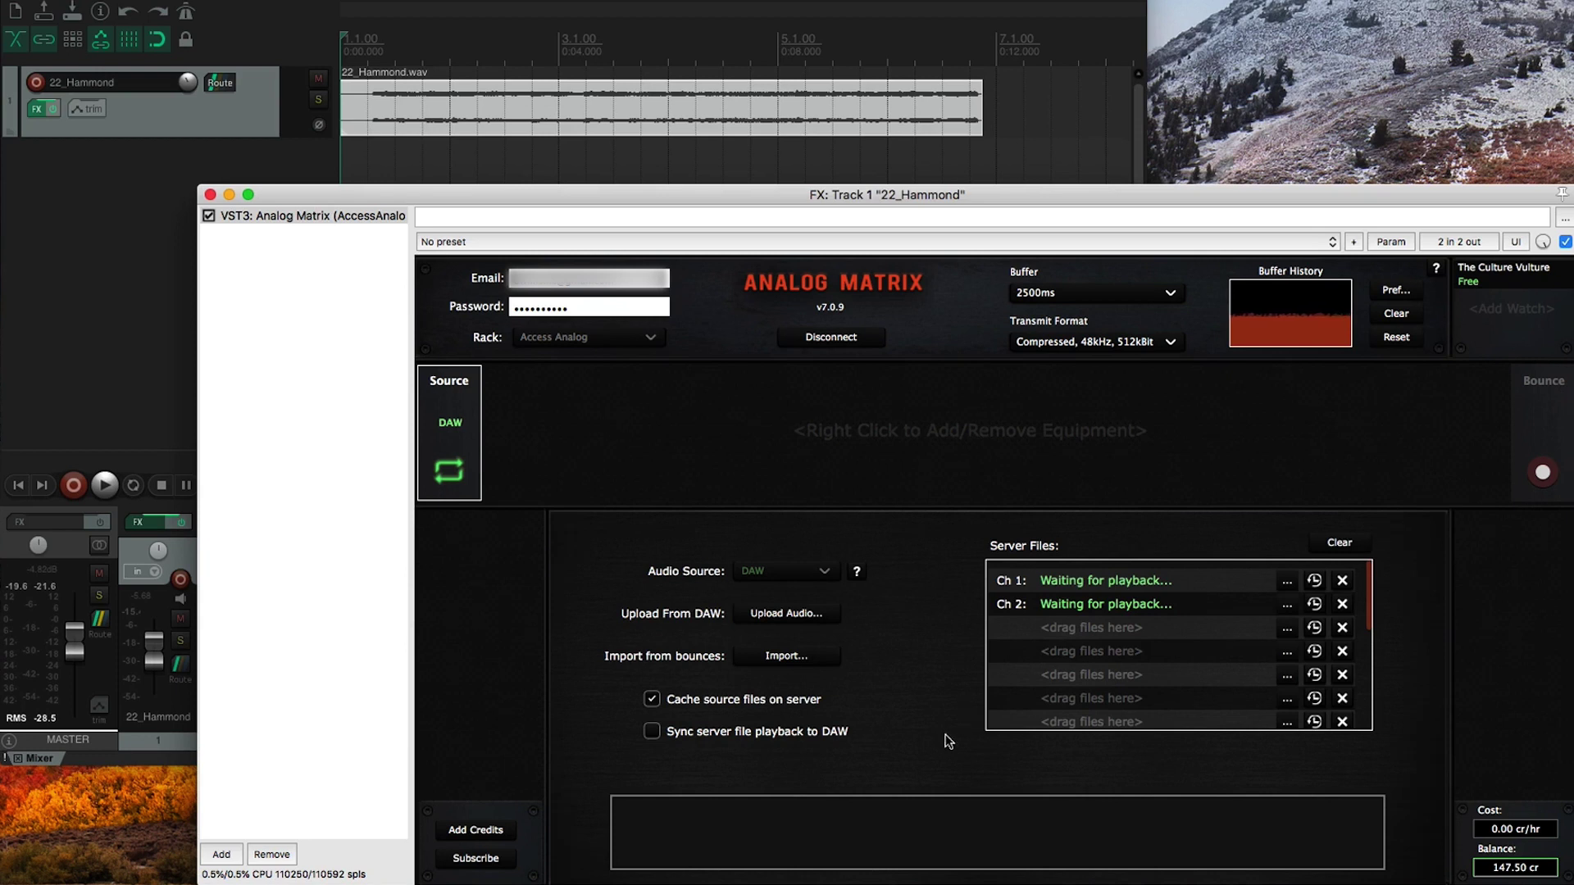
pyautogui.click(105, 487)
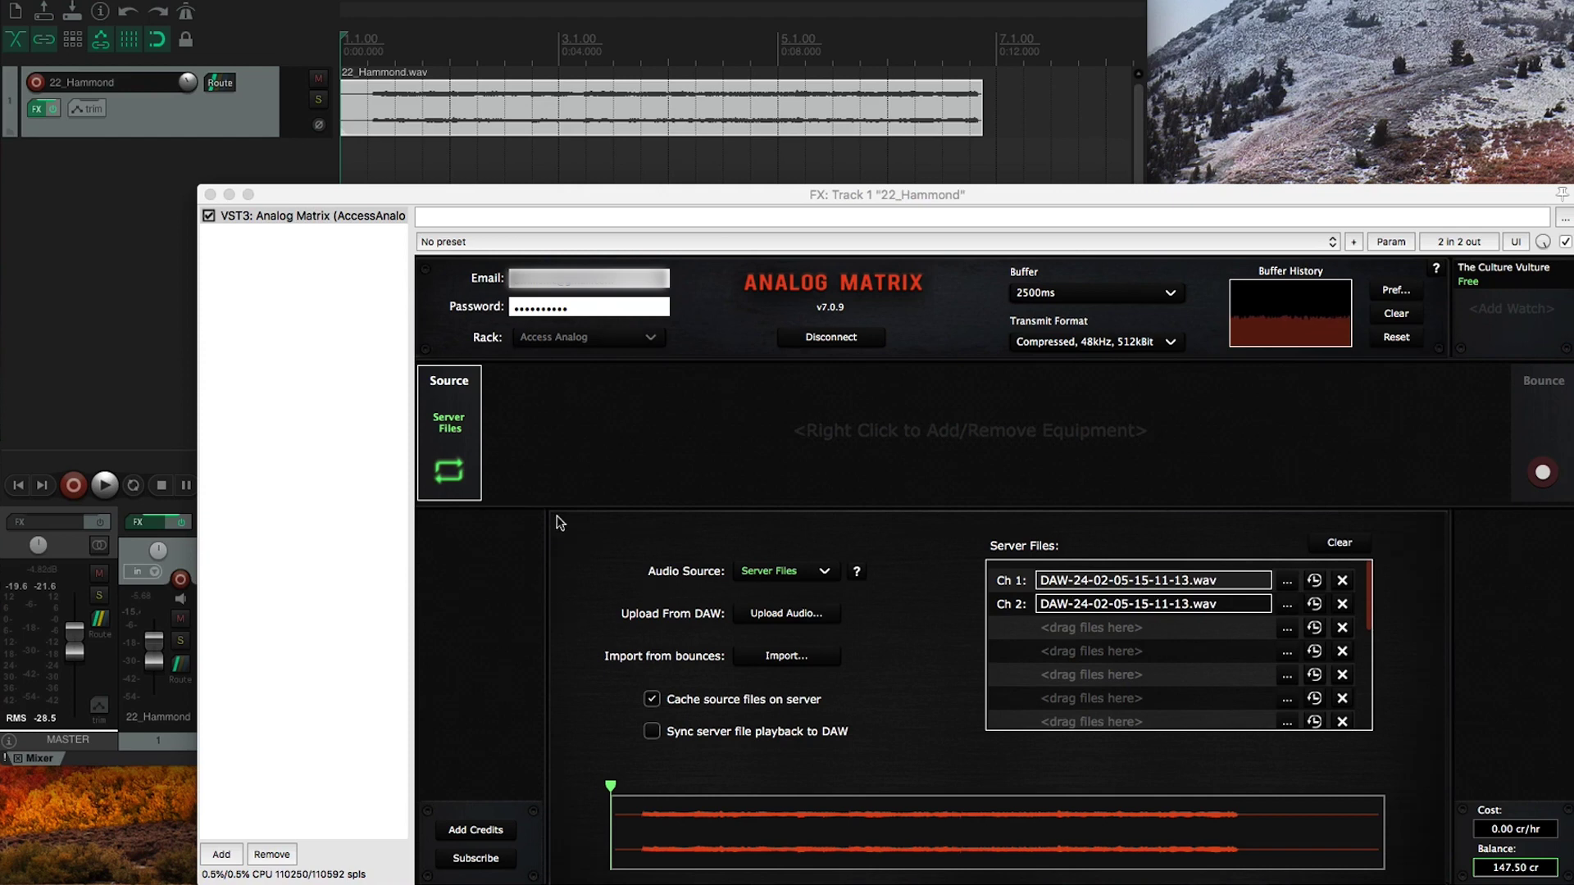
# - Add Tegeler Creme from Multi Function after the Server Files source and play the uploaded file through it
pyautogui.rightClick(563, 436)
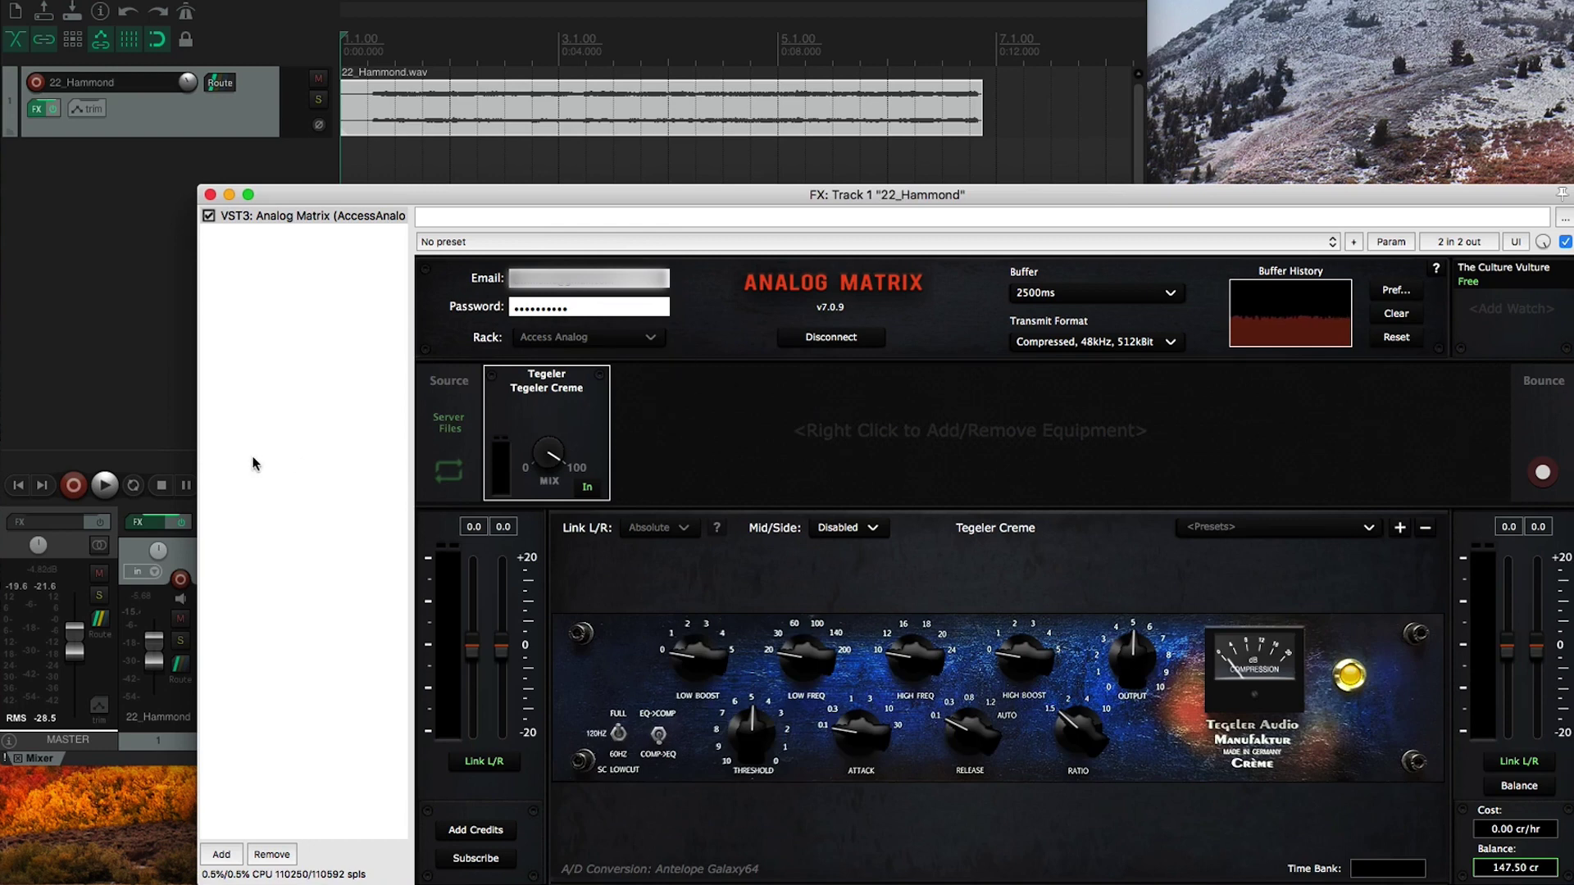
pyautogui.click(107, 487)
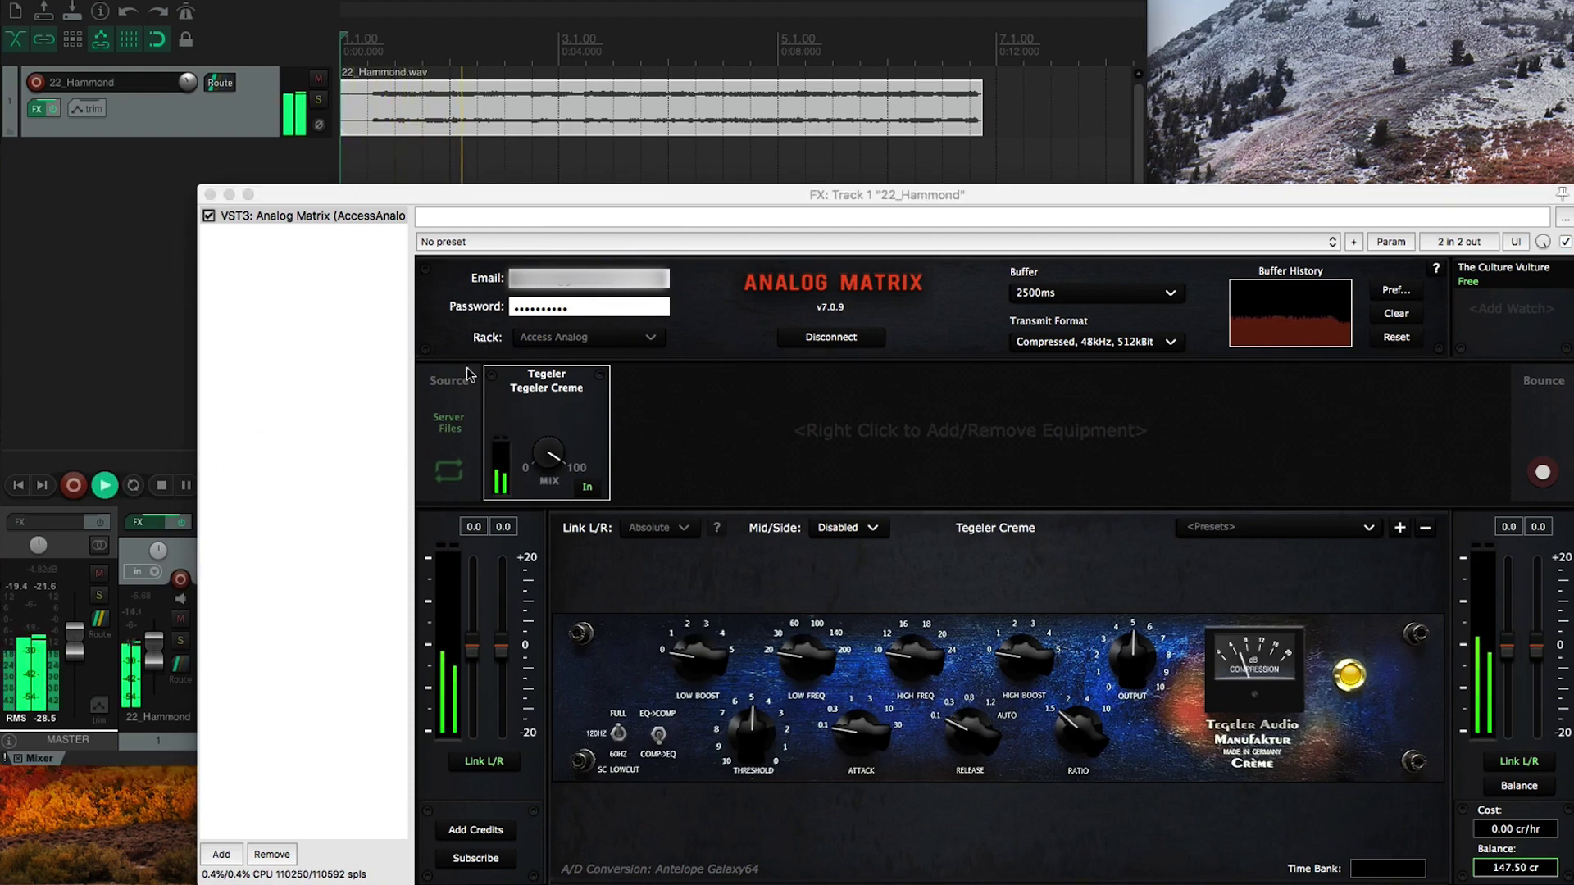
pyautogui.click(449, 422)
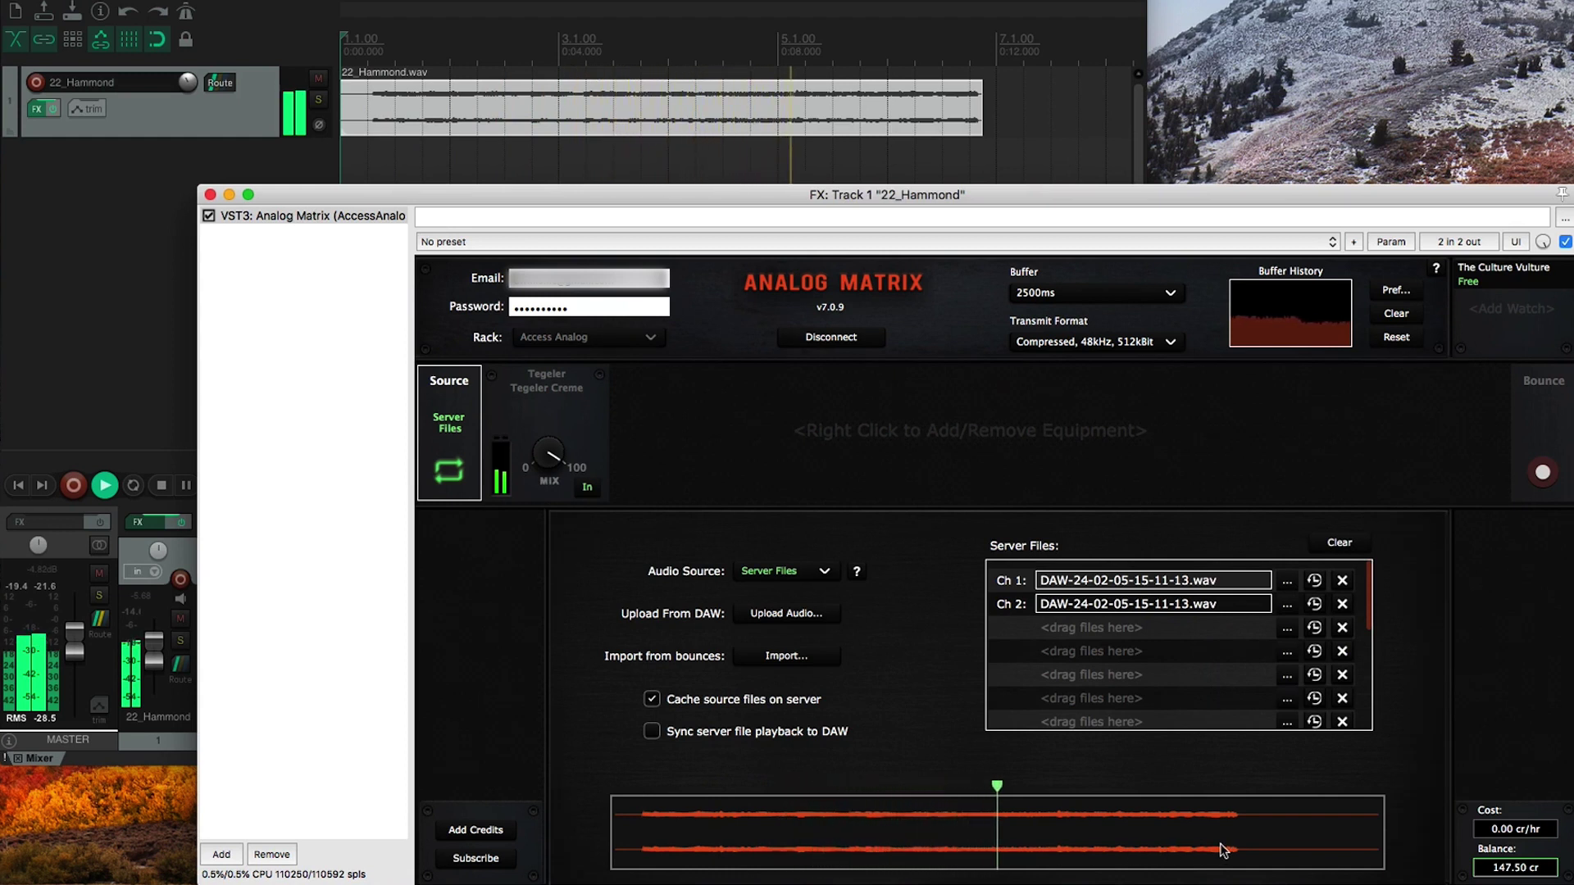
pyautogui.click(603, 422)
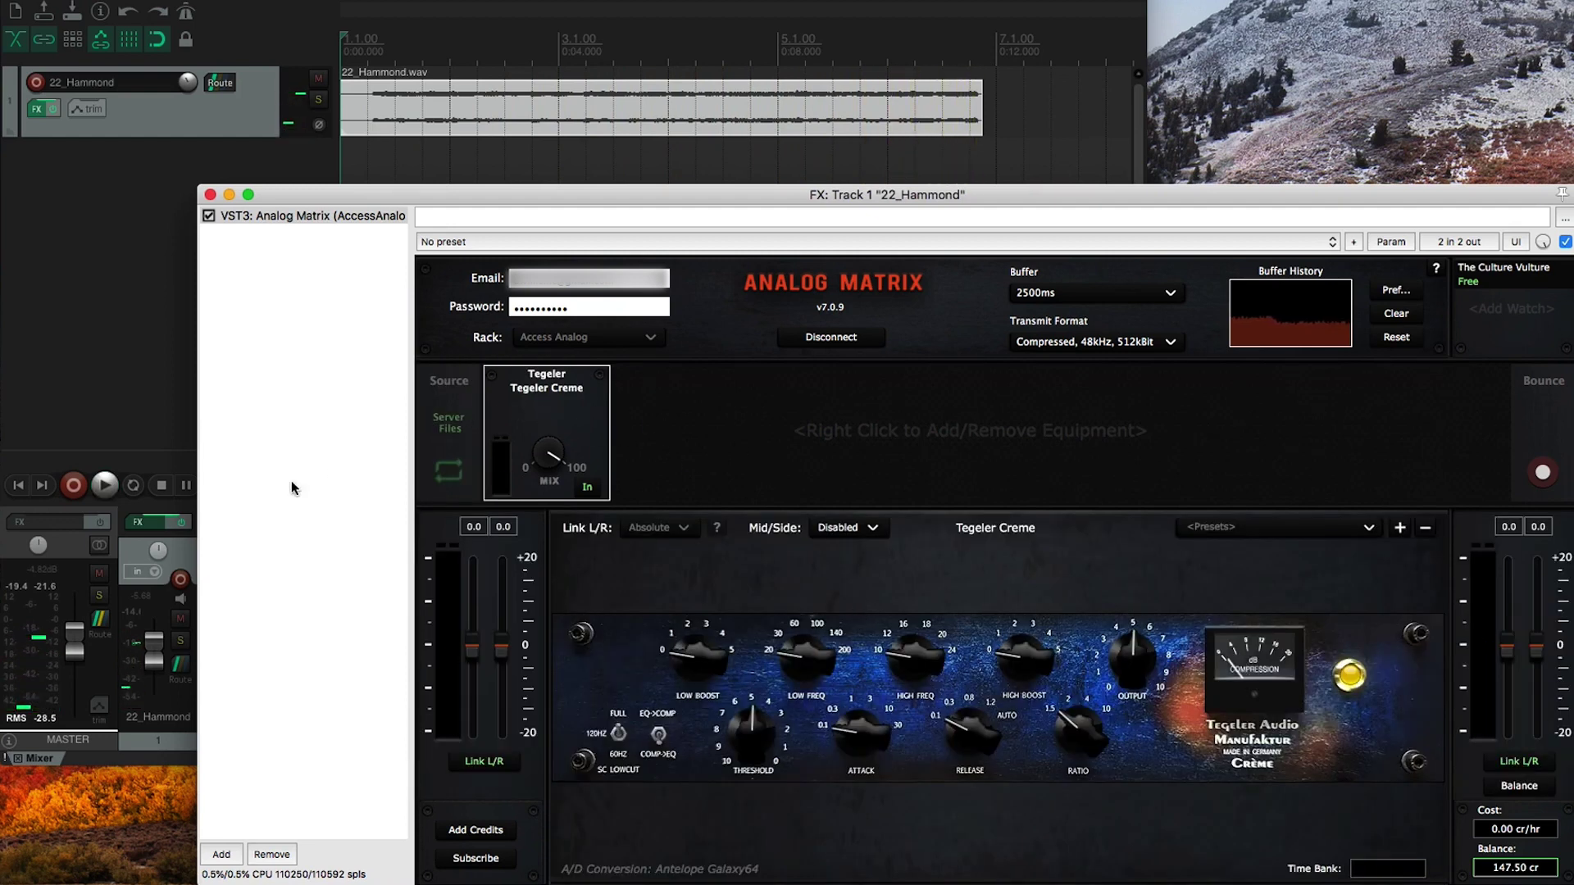
pyautogui.click(442, 417)
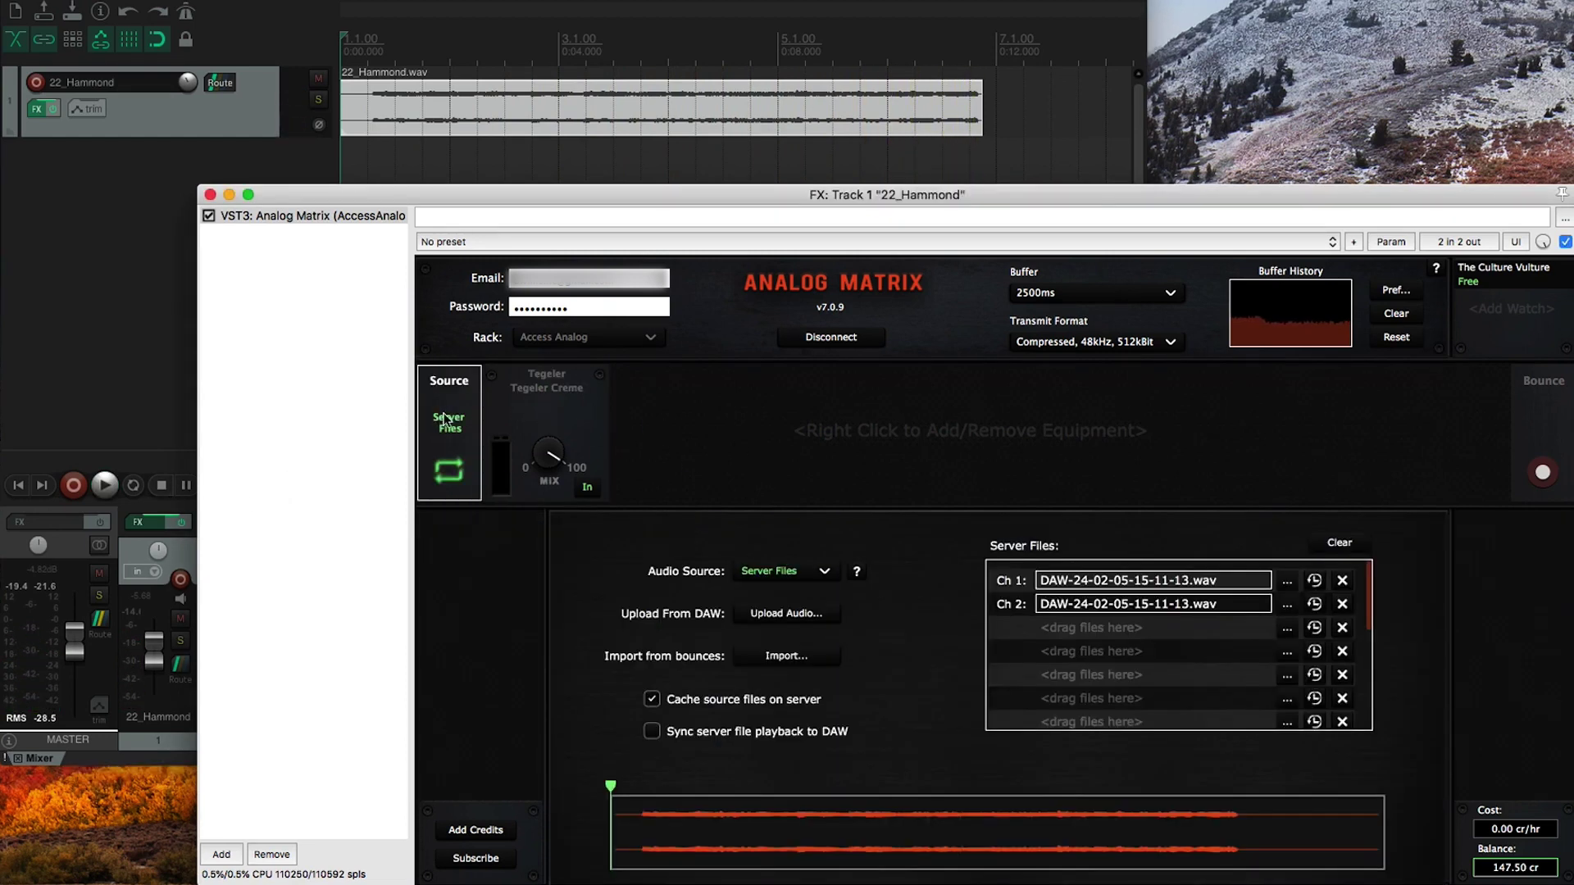
pyautogui.click(107, 489)
pyautogui.click(109, 490)
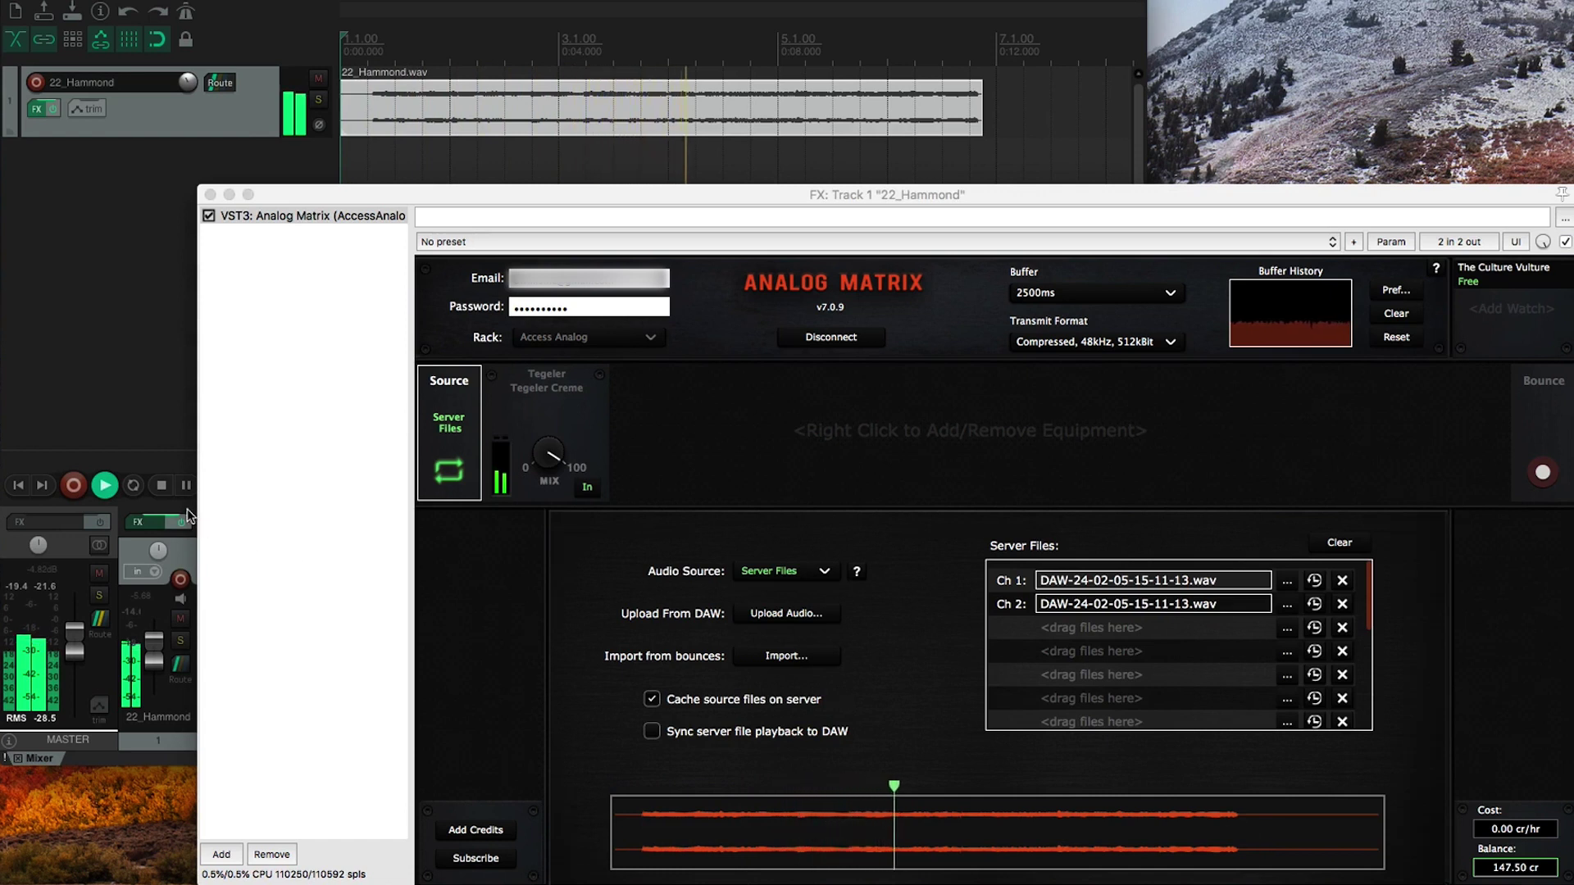
# - Stop server-file playback with the spacebar, returning the playhead to the start
pyautogui.press('space')
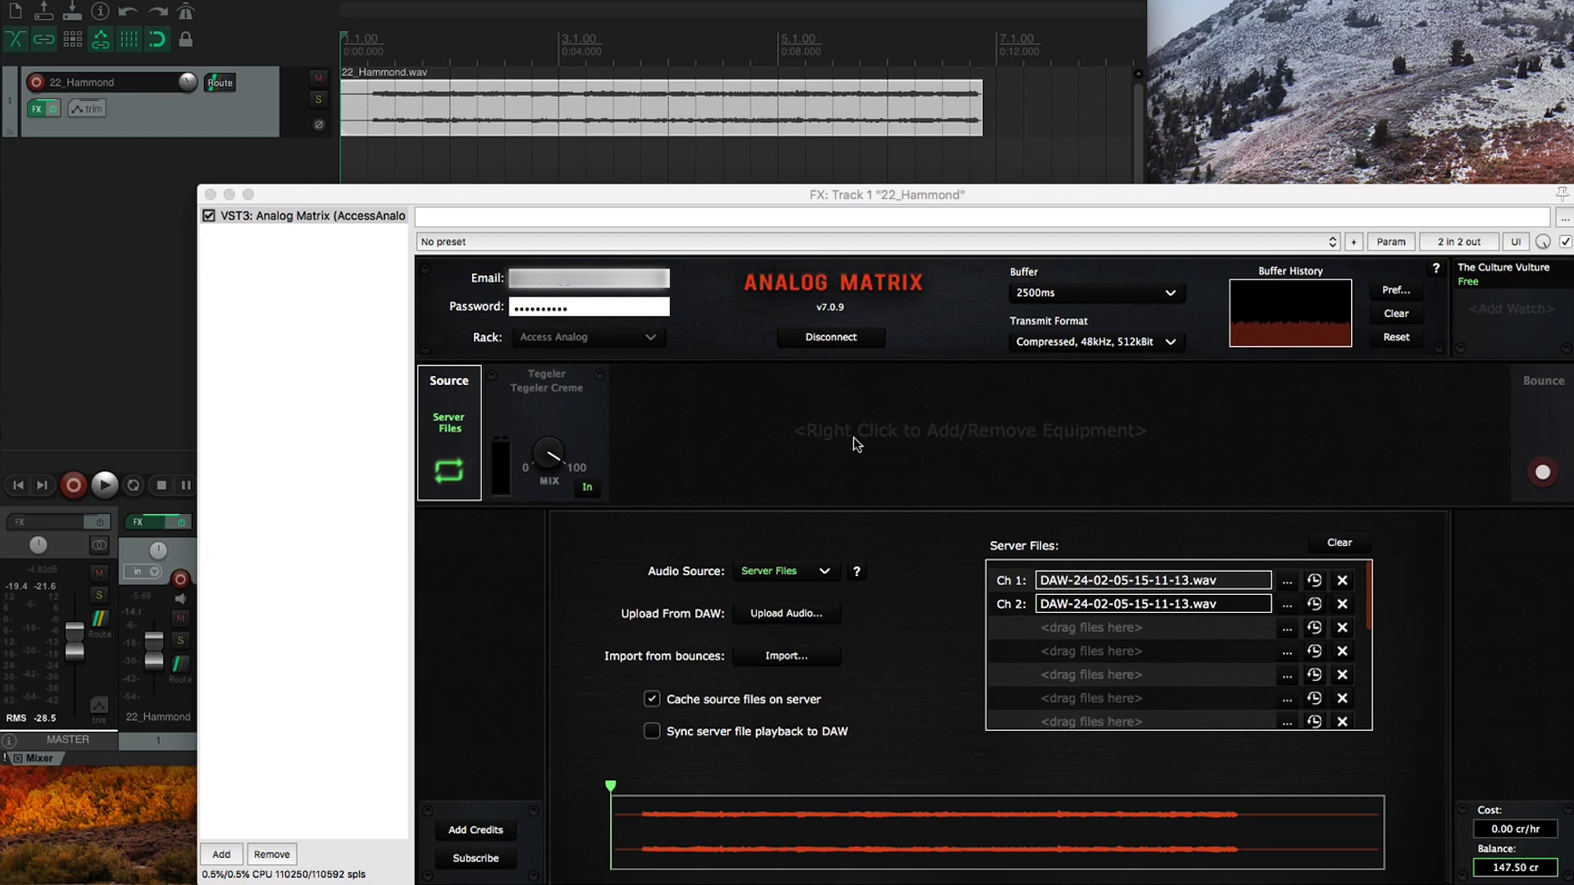
# - Check the Bounce and Tegeler settings, then Clear All equipment from the rack and disconnect from the server
pyautogui.click(1519, 419)
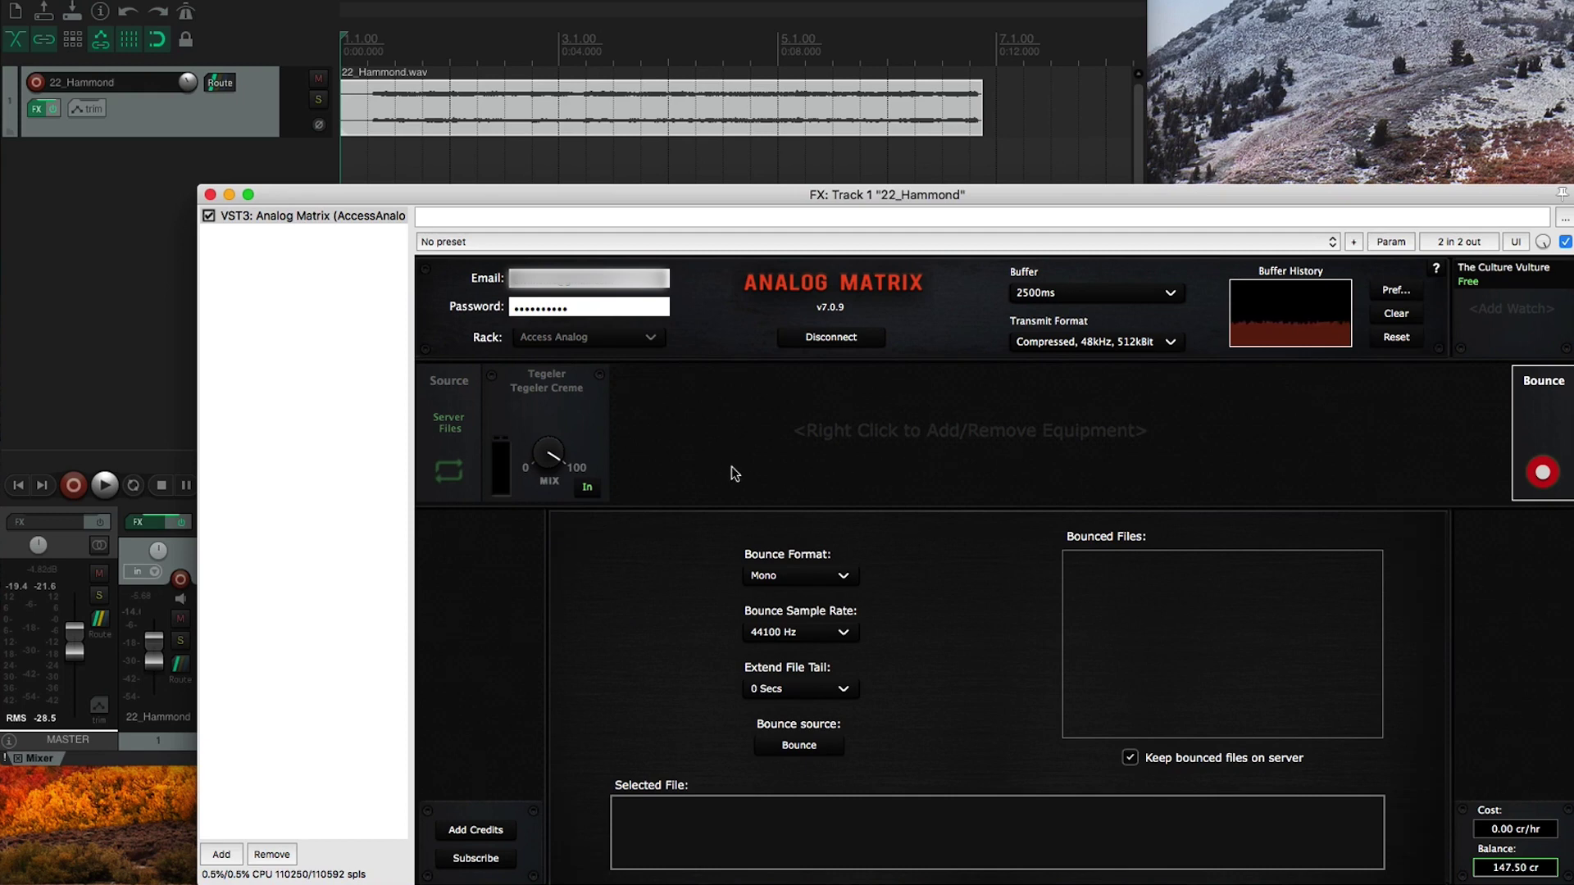
pyautogui.click(531, 396)
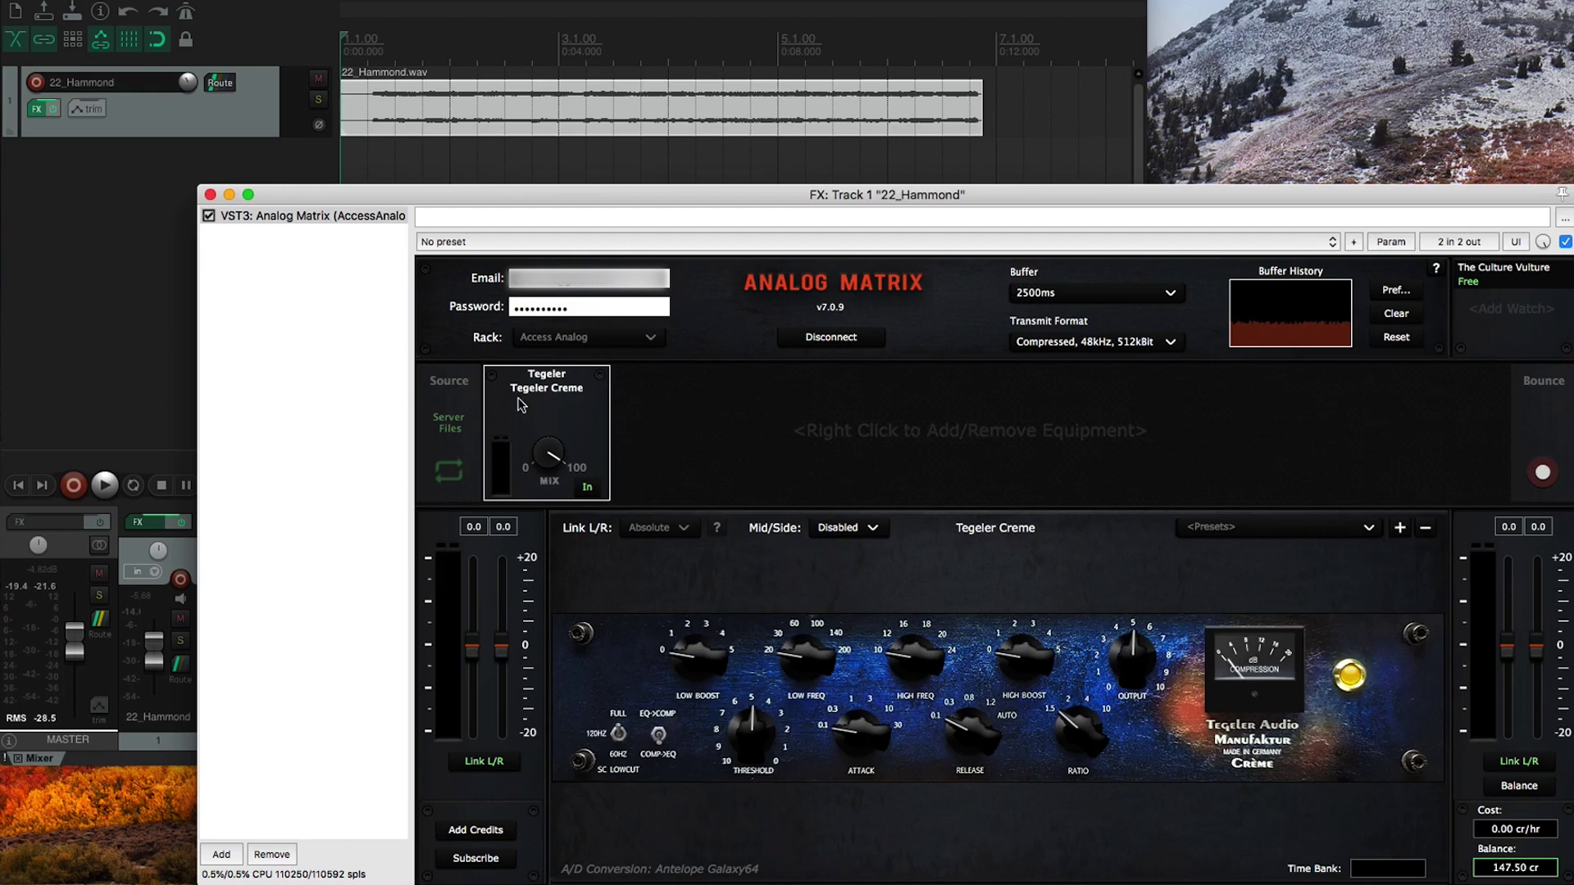
pyautogui.rightClick(696, 440)
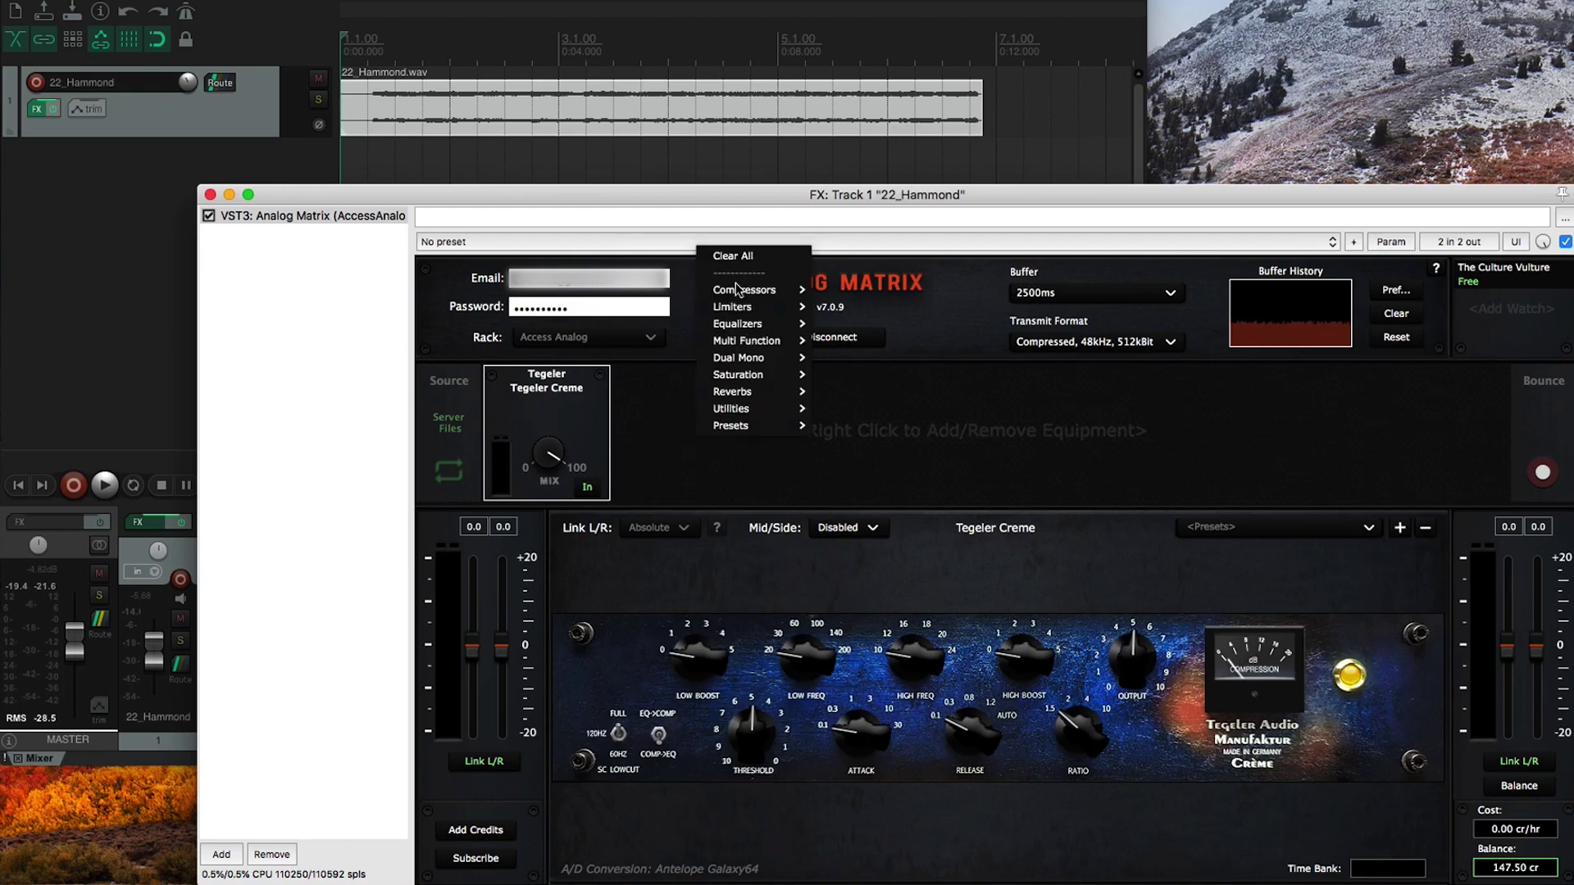
pyautogui.click(754, 264)
pyautogui.click(819, 341)
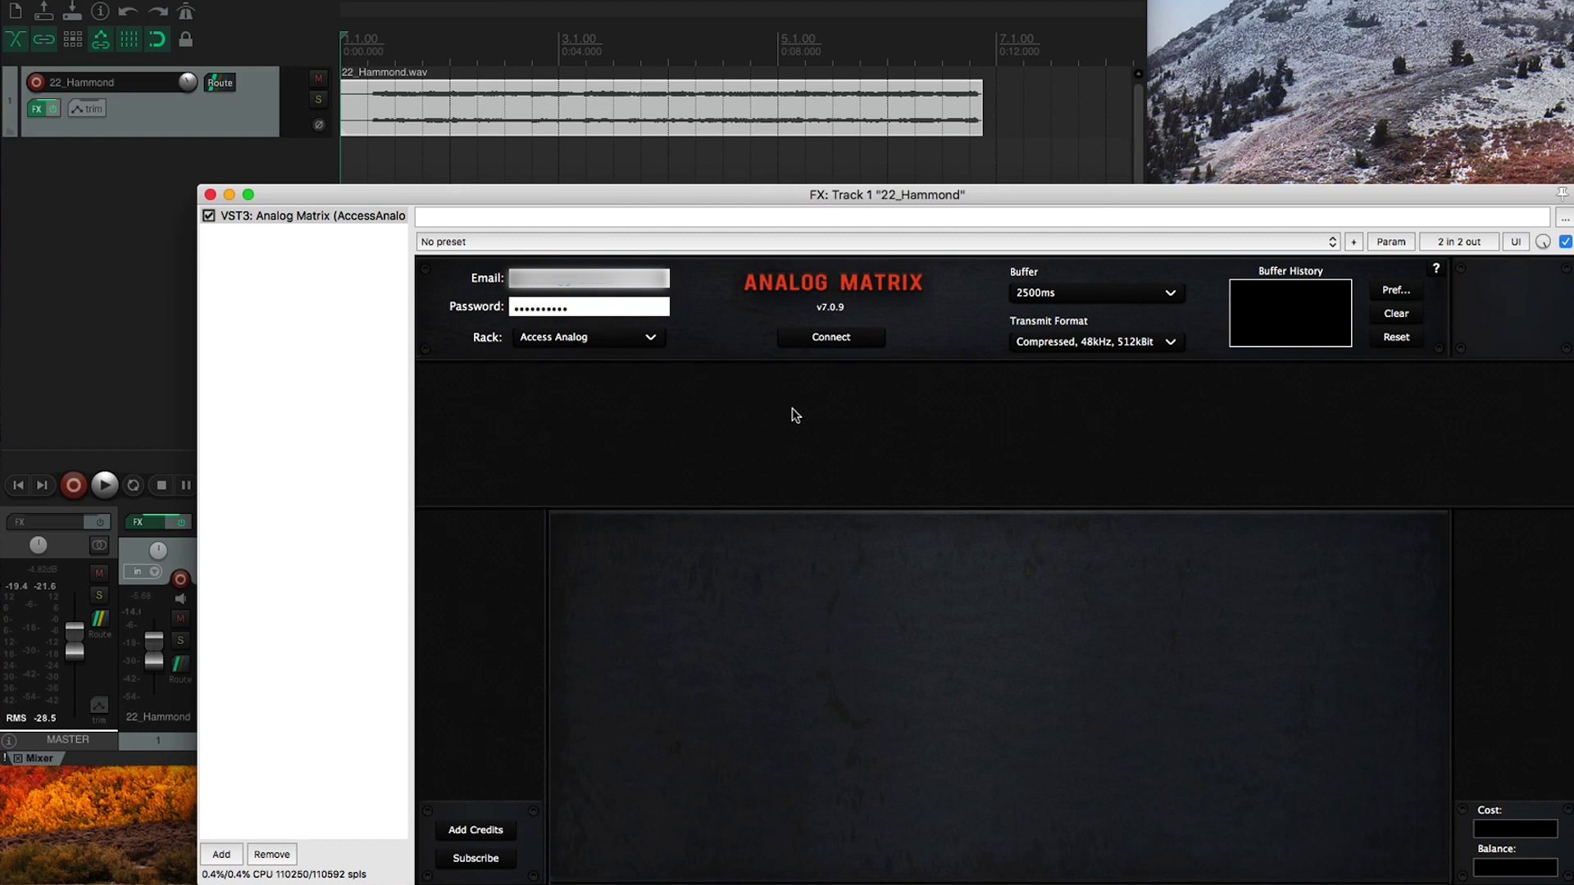
pyautogui.click(824, 345)
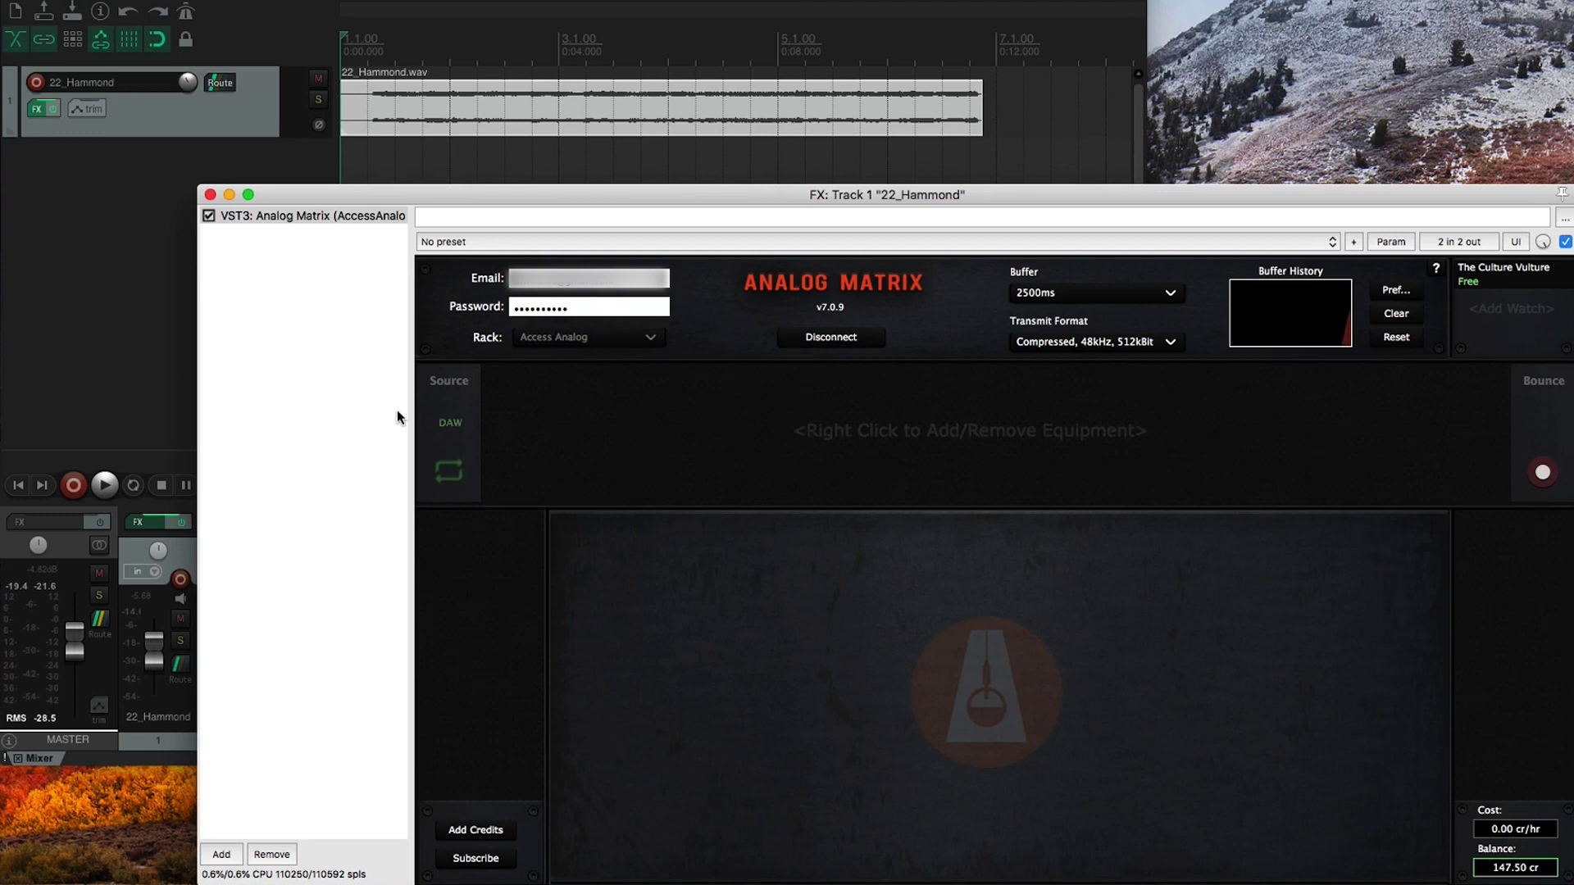
pyautogui.click(439, 417)
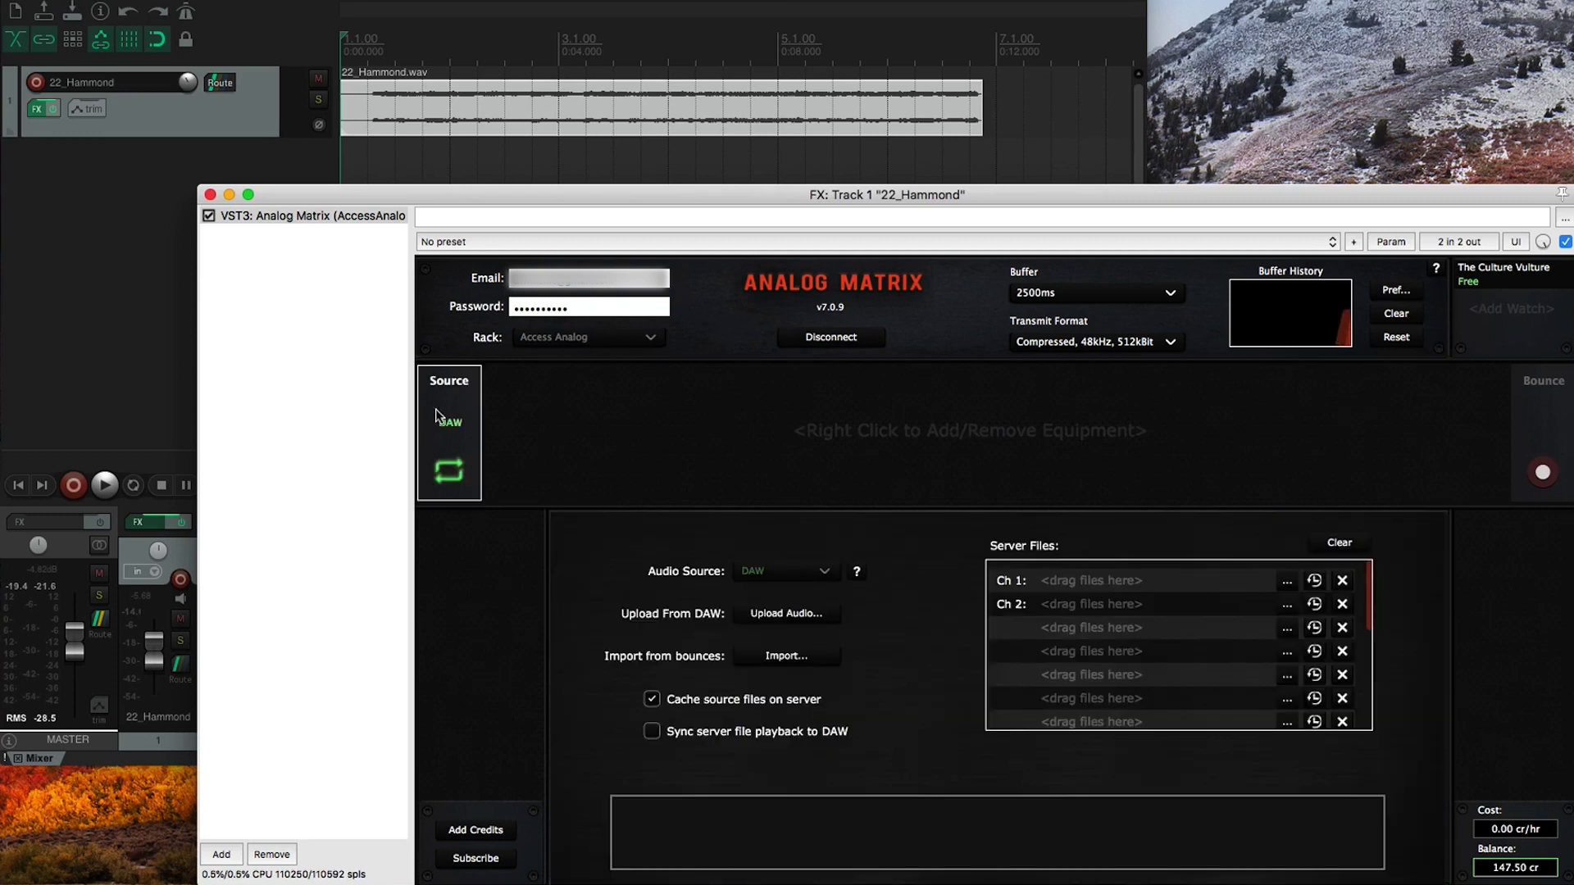
pyautogui.click(1315, 582)
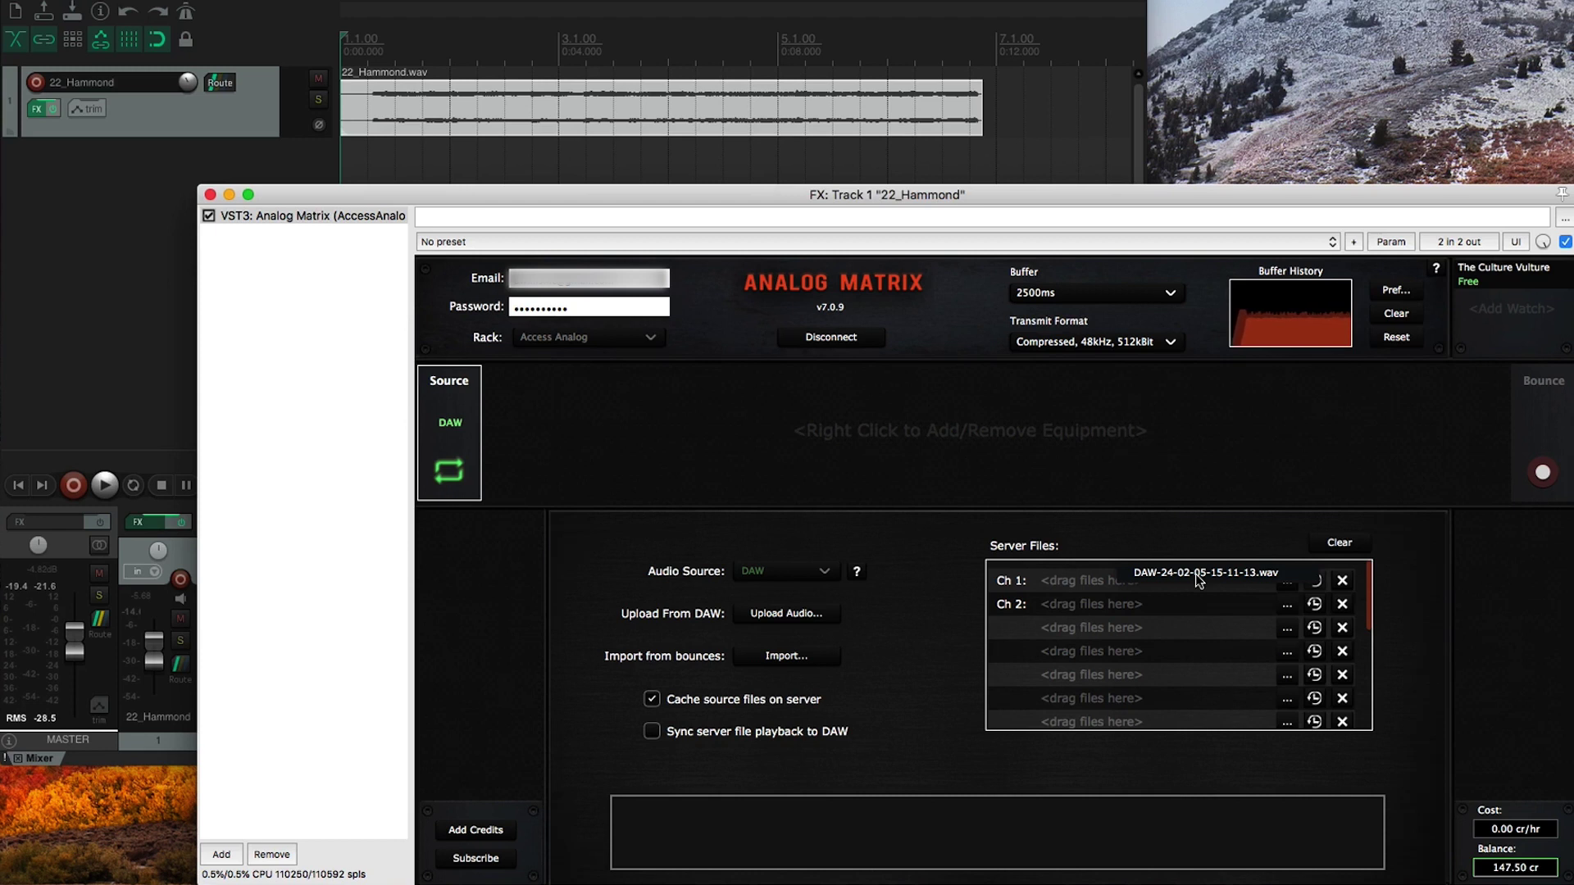
pyautogui.moveTo(1198, 580); pyautogui.dragTo(1198, 581)
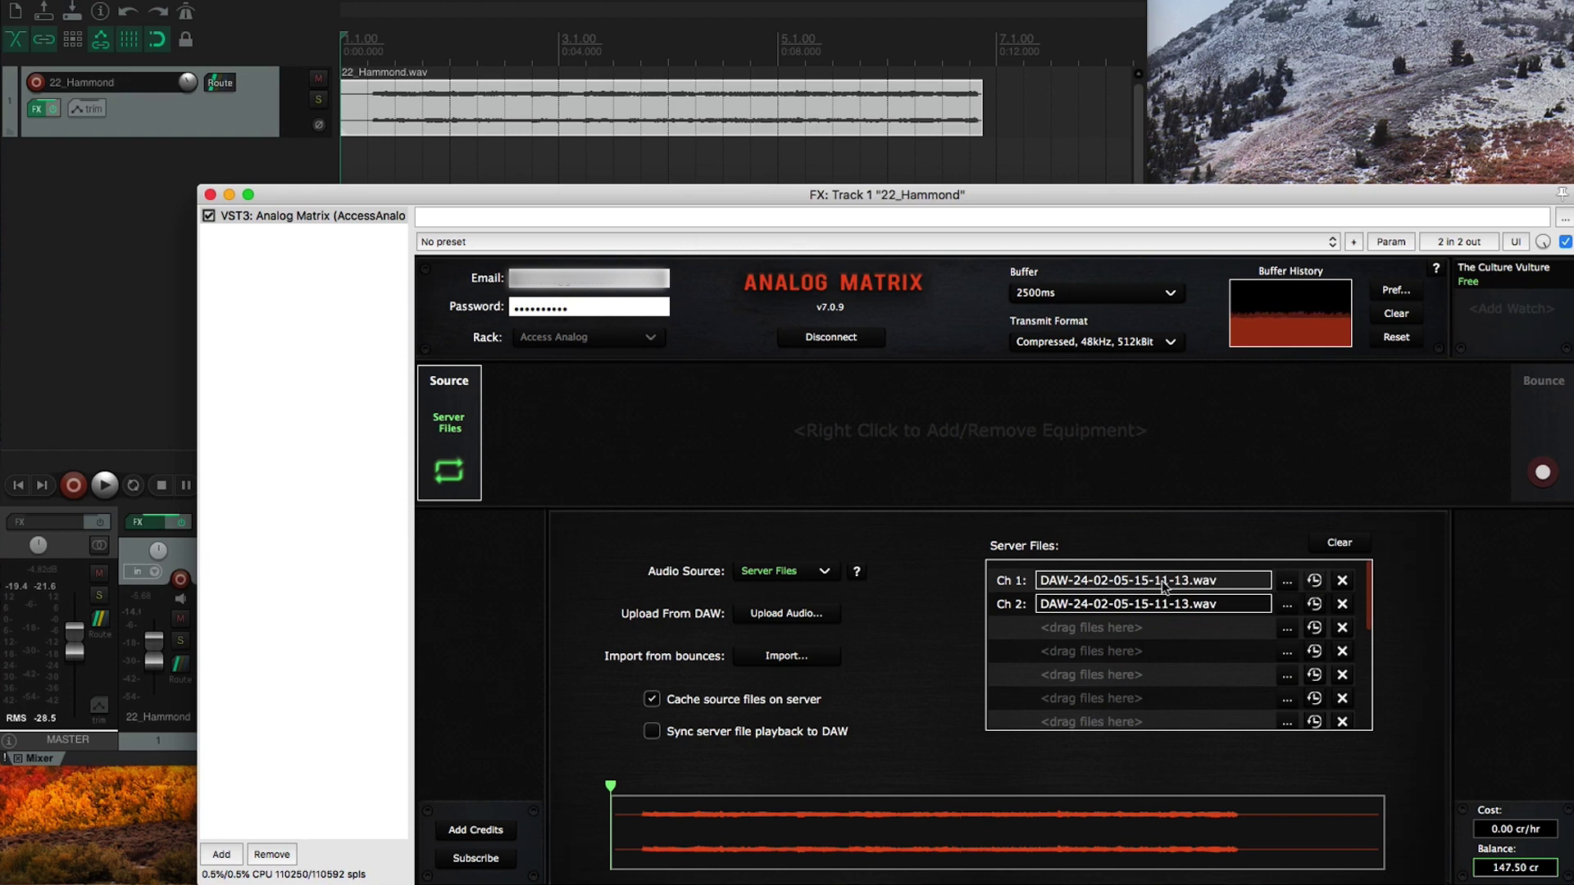
# - Add the Tegeler Creme to the rack and briefly play and stop the server file through it
pyautogui.rightClick(616, 400)
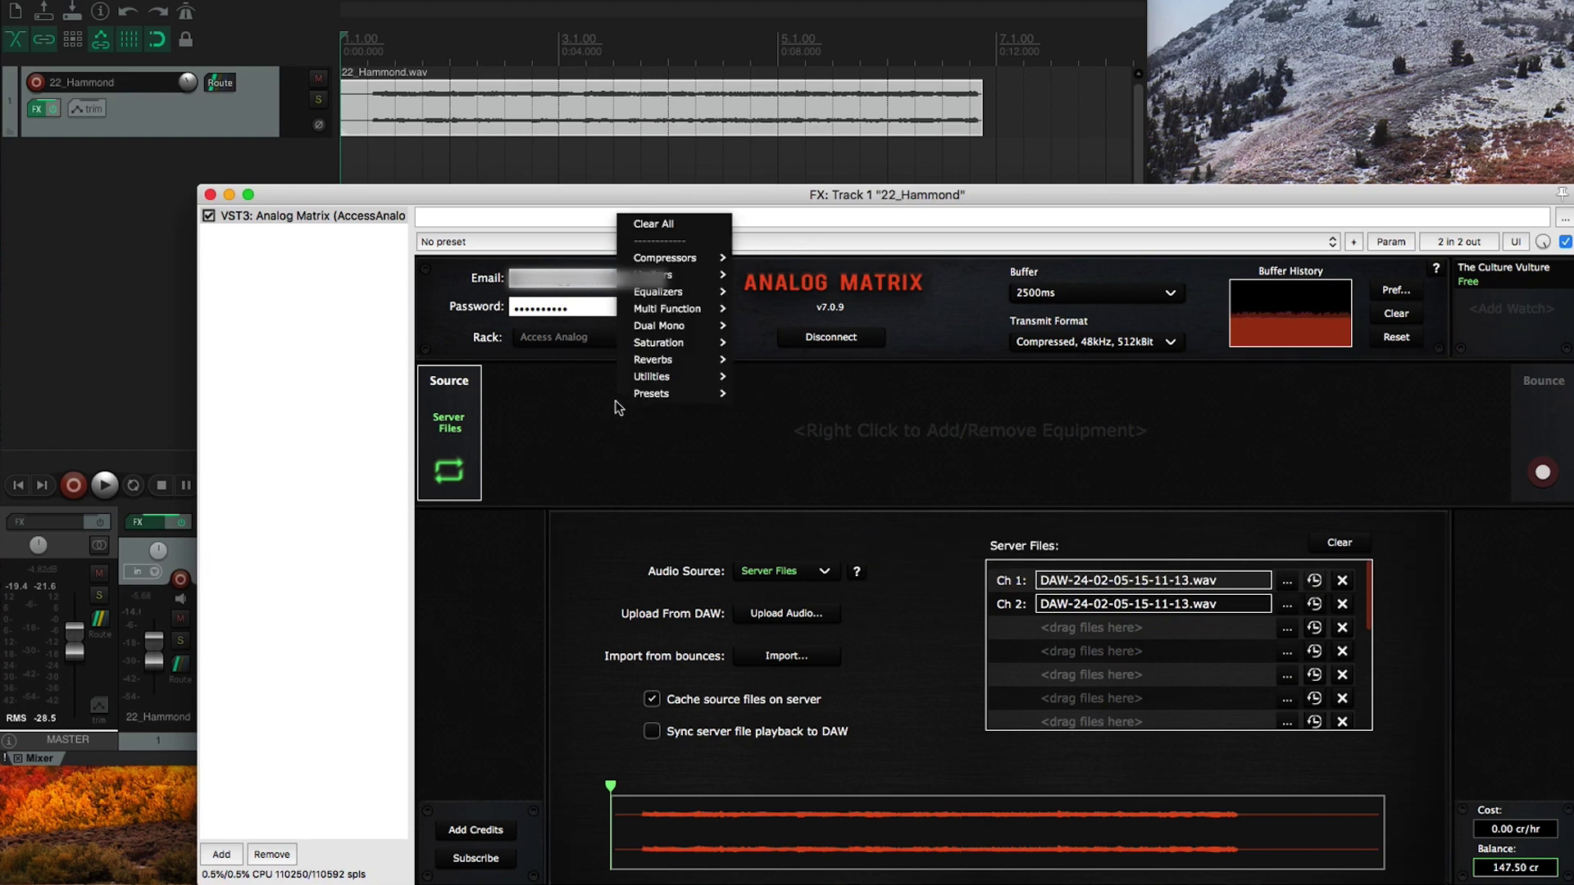
pyautogui.moveTo(668, 310)
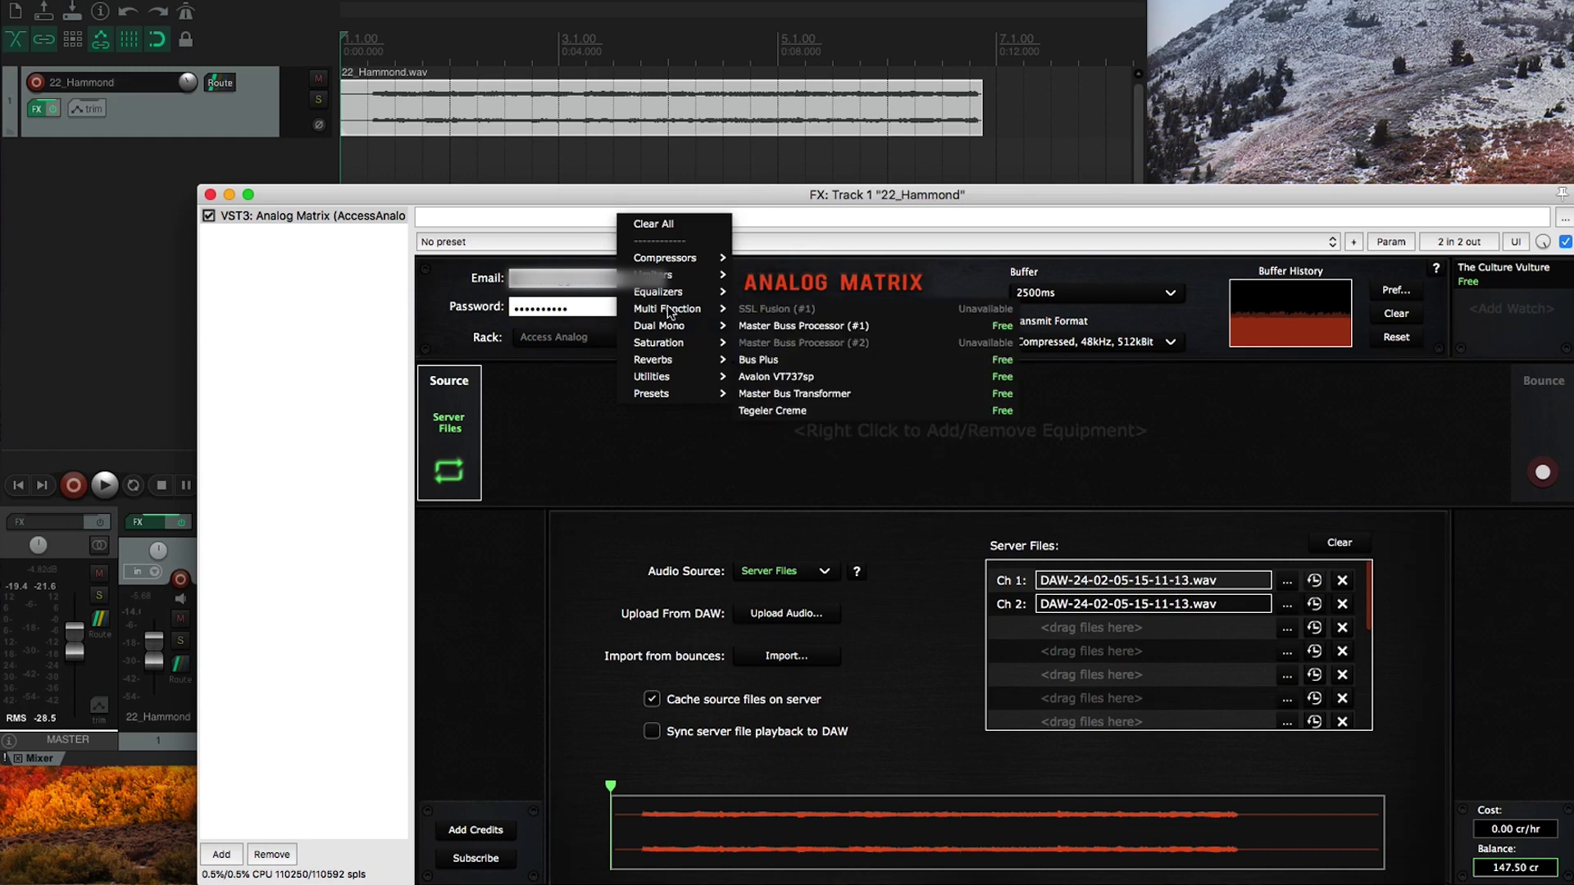
pyautogui.click(774, 410)
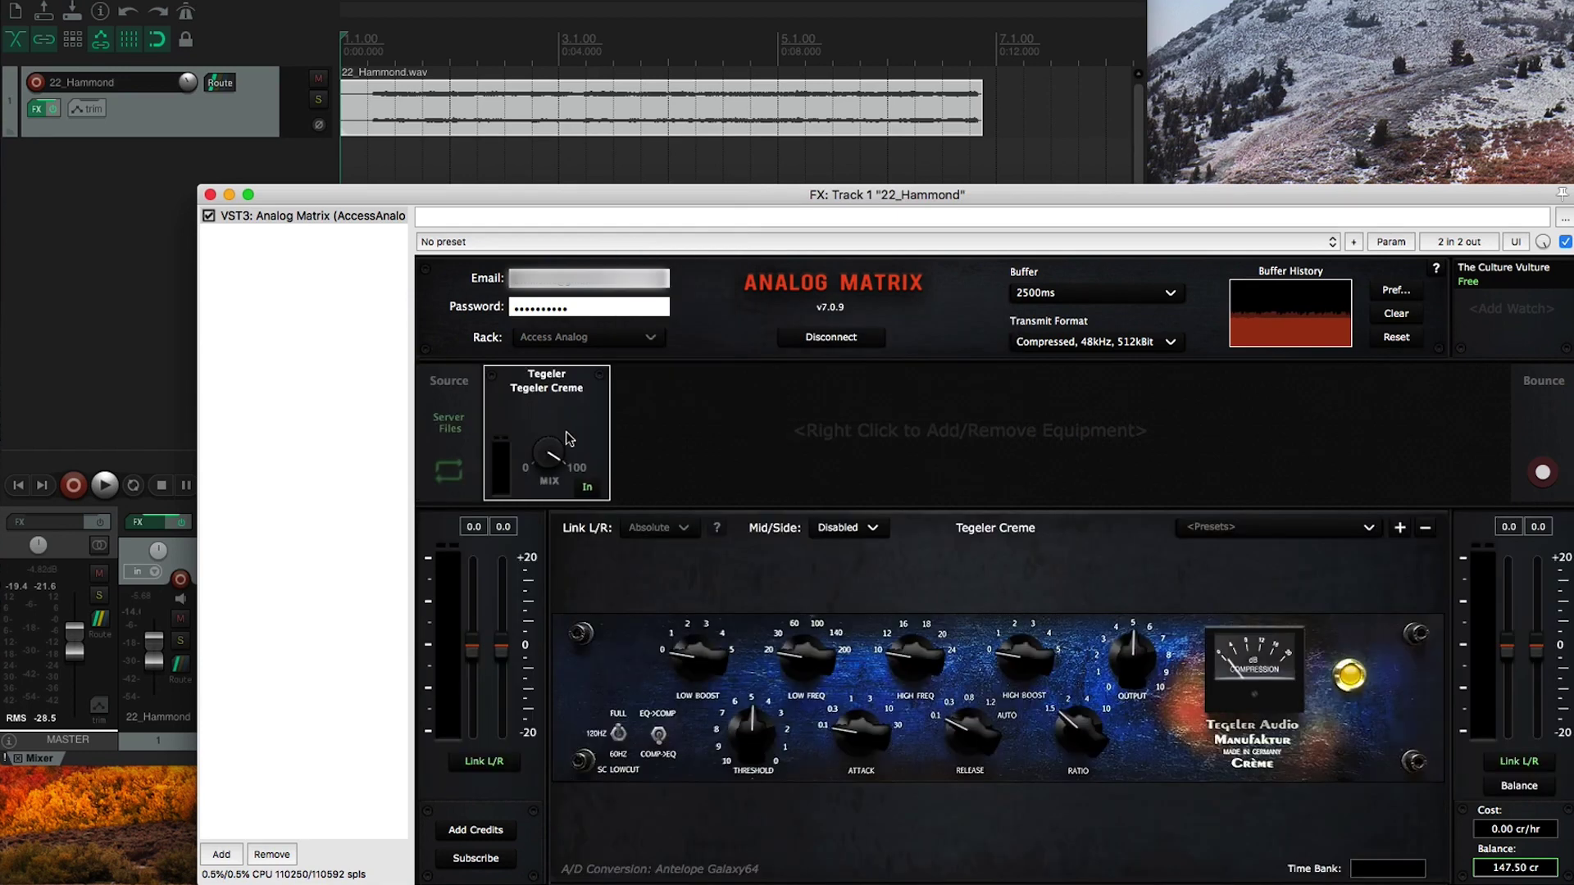
pyautogui.click(465, 435)
pyautogui.click(105, 486)
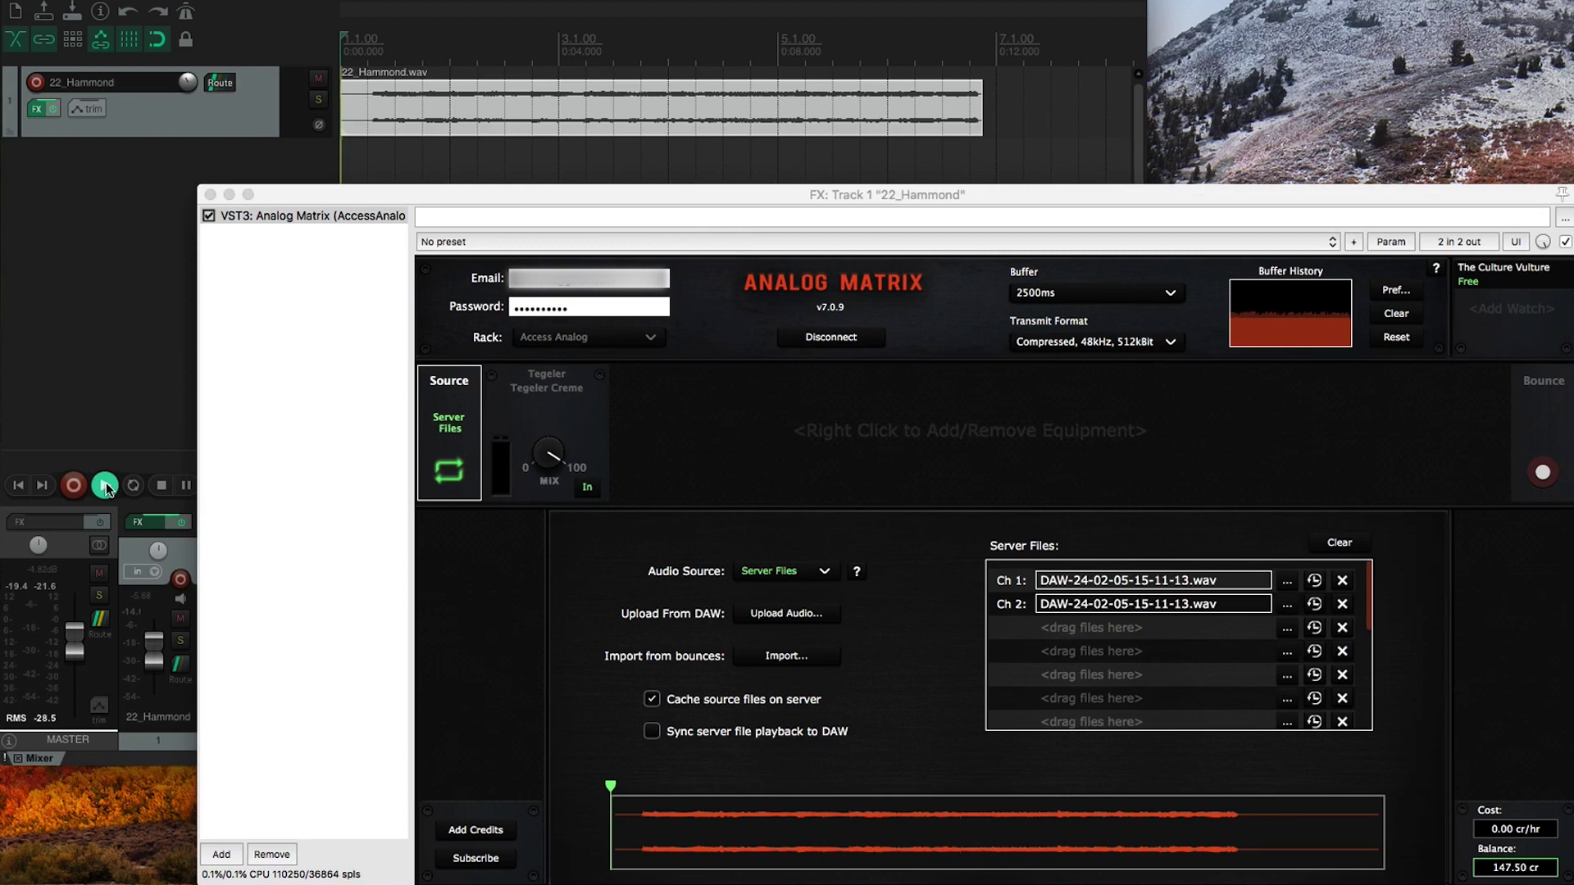
pyautogui.click(160, 489)
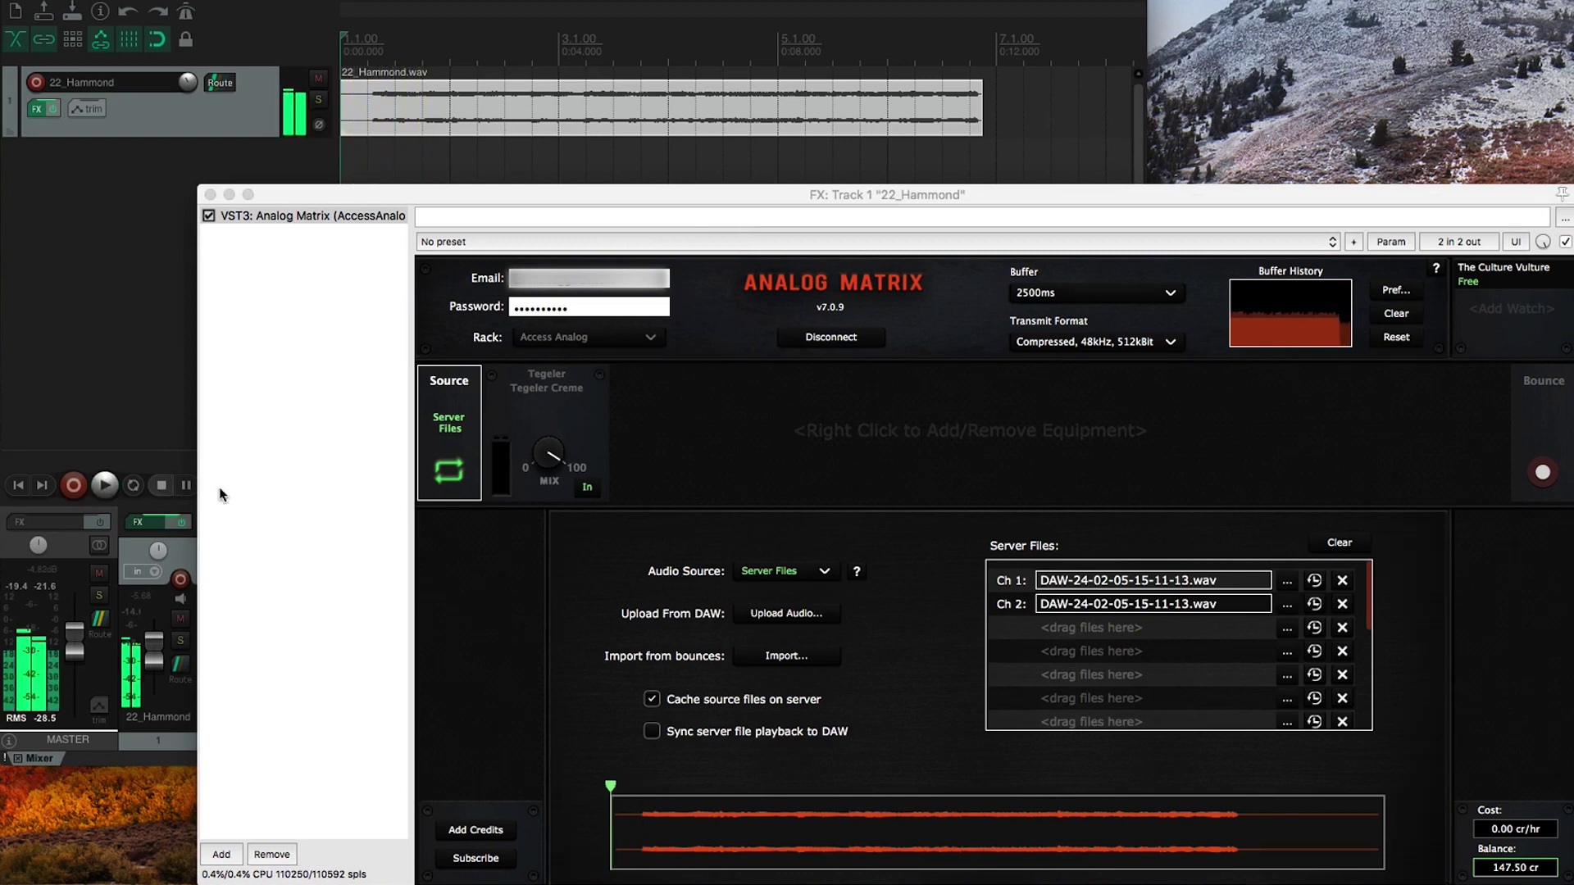
# - Clear All equipment from the rack and show the Server Files source settings
pyautogui.rightClick(754, 419)
pyautogui.click(770, 234)
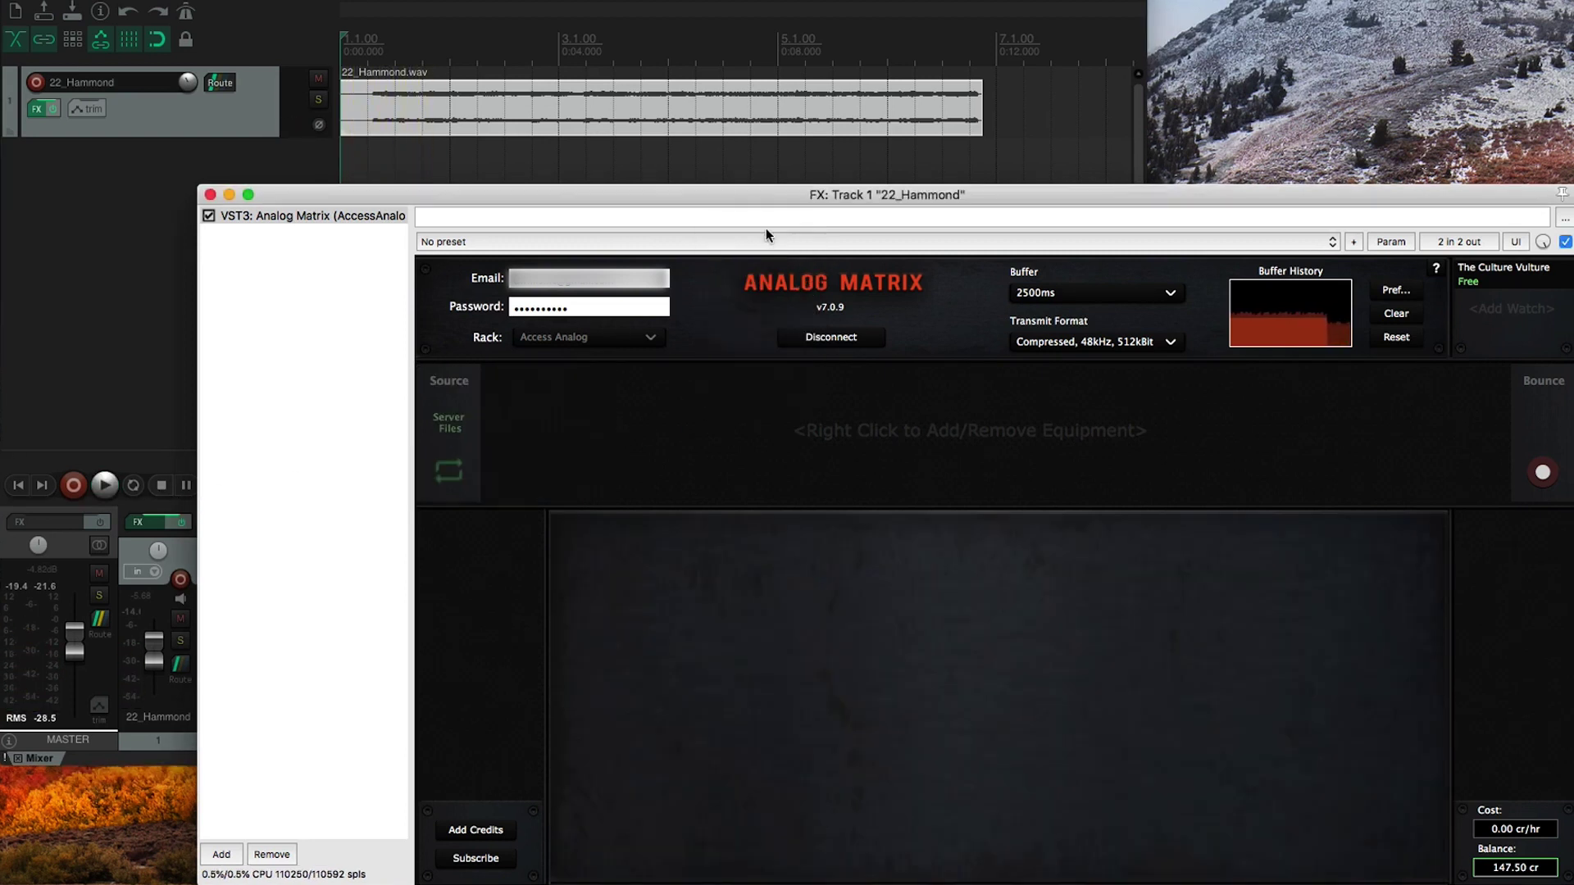
pyautogui.click(462, 414)
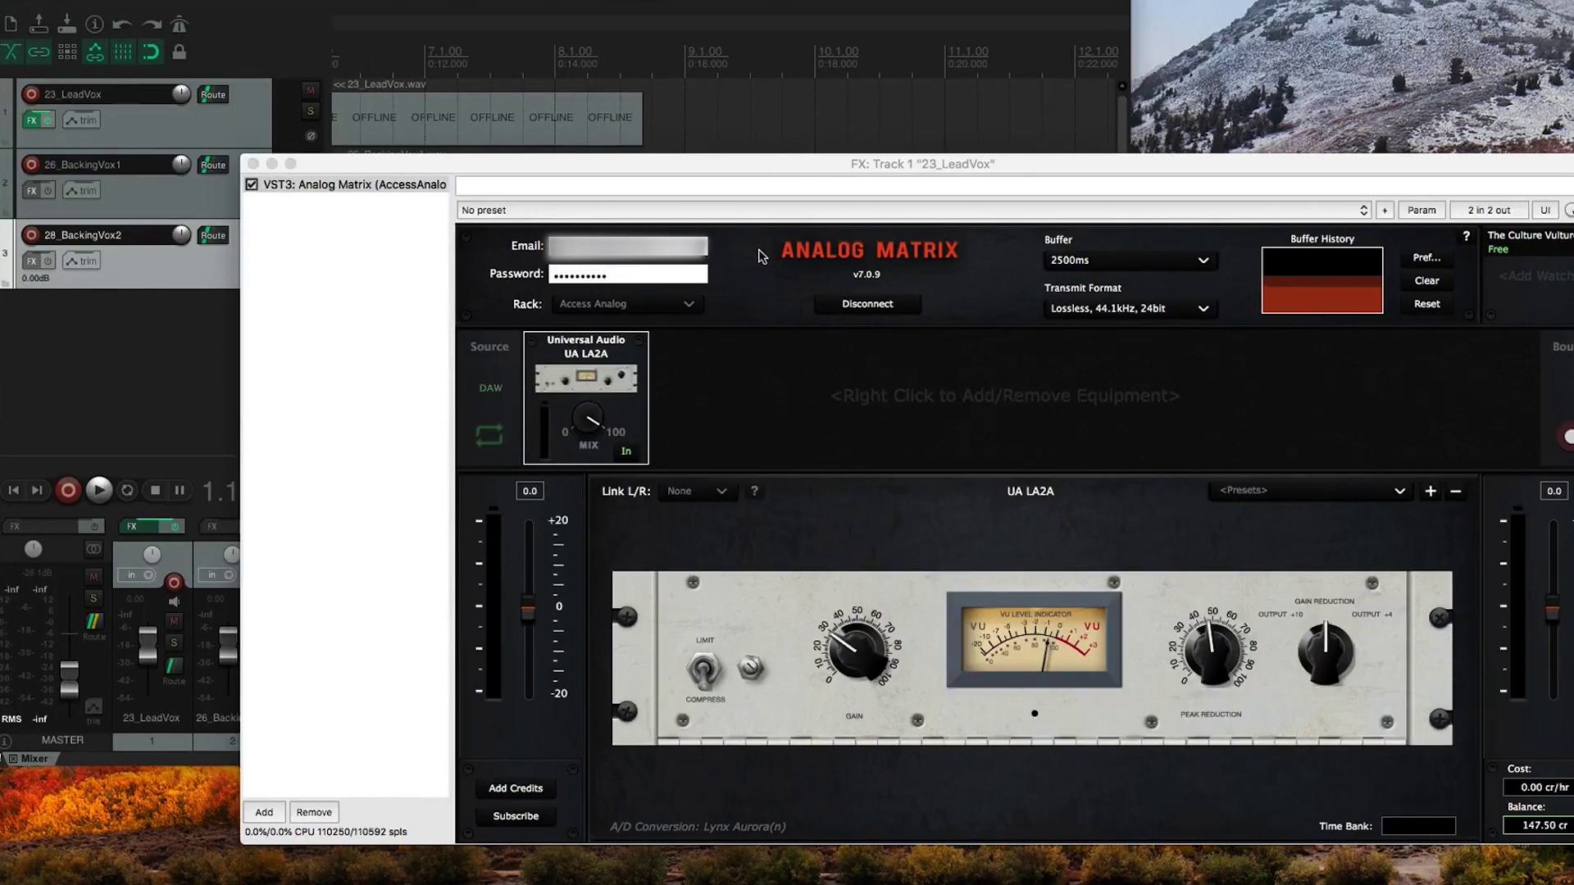
# - Play 23_LeadVox through the UA LA2A, raising the master fader to -2.03 dB, then stop
pyautogui.click(755, 182)
pyautogui.moveTo(716, 162); pyautogui.dragTo(693, 344)
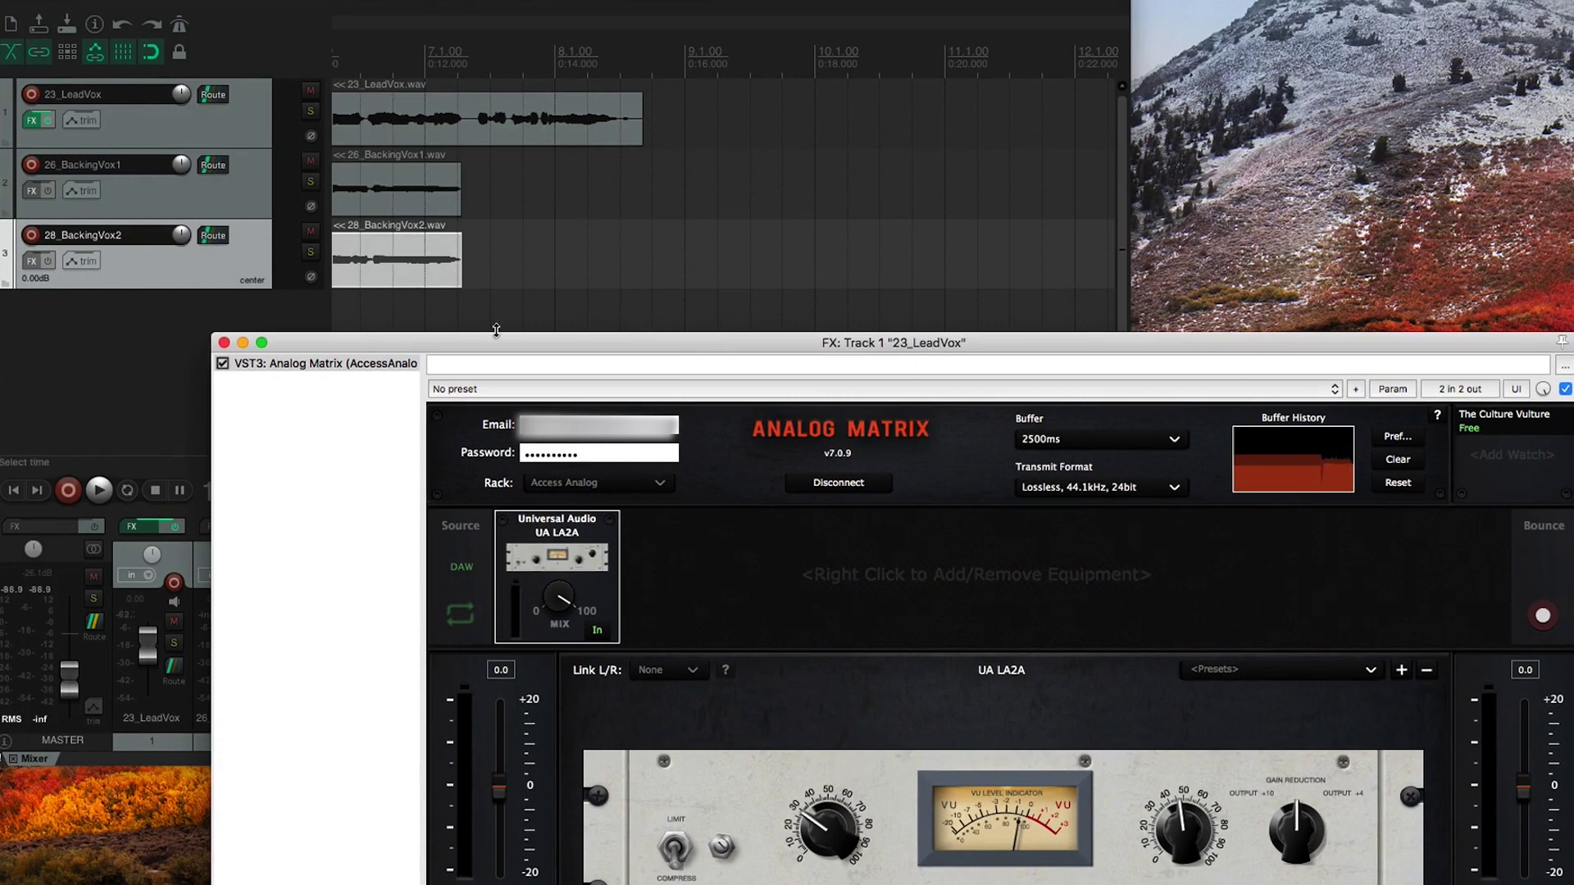
pyautogui.moveTo(496, 346); pyautogui.dragTo(494, 213)
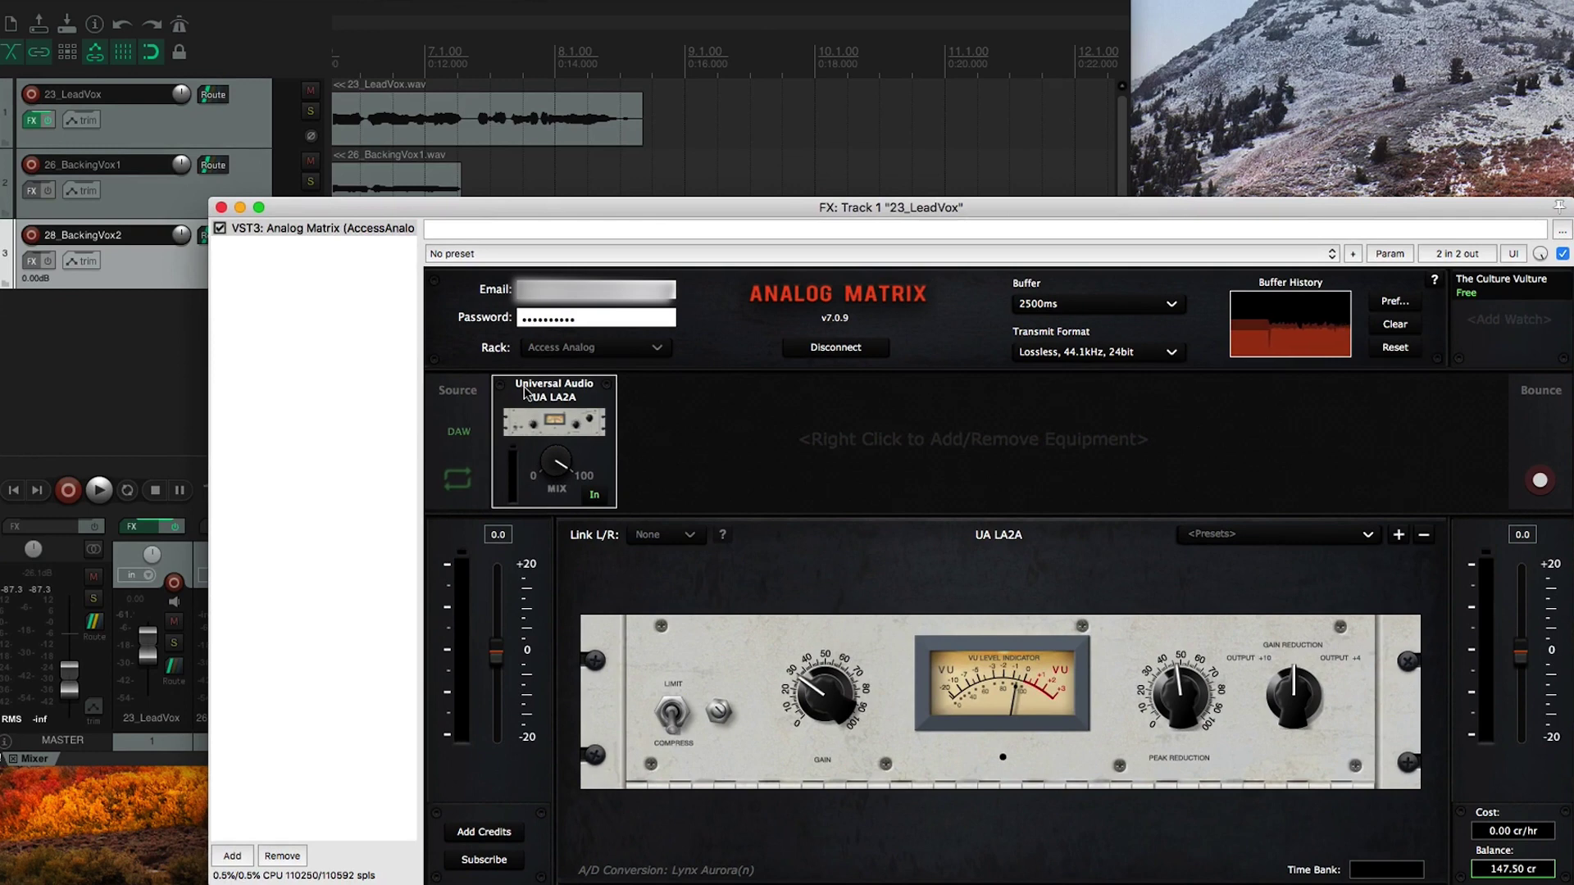
pyautogui.click(98, 490)
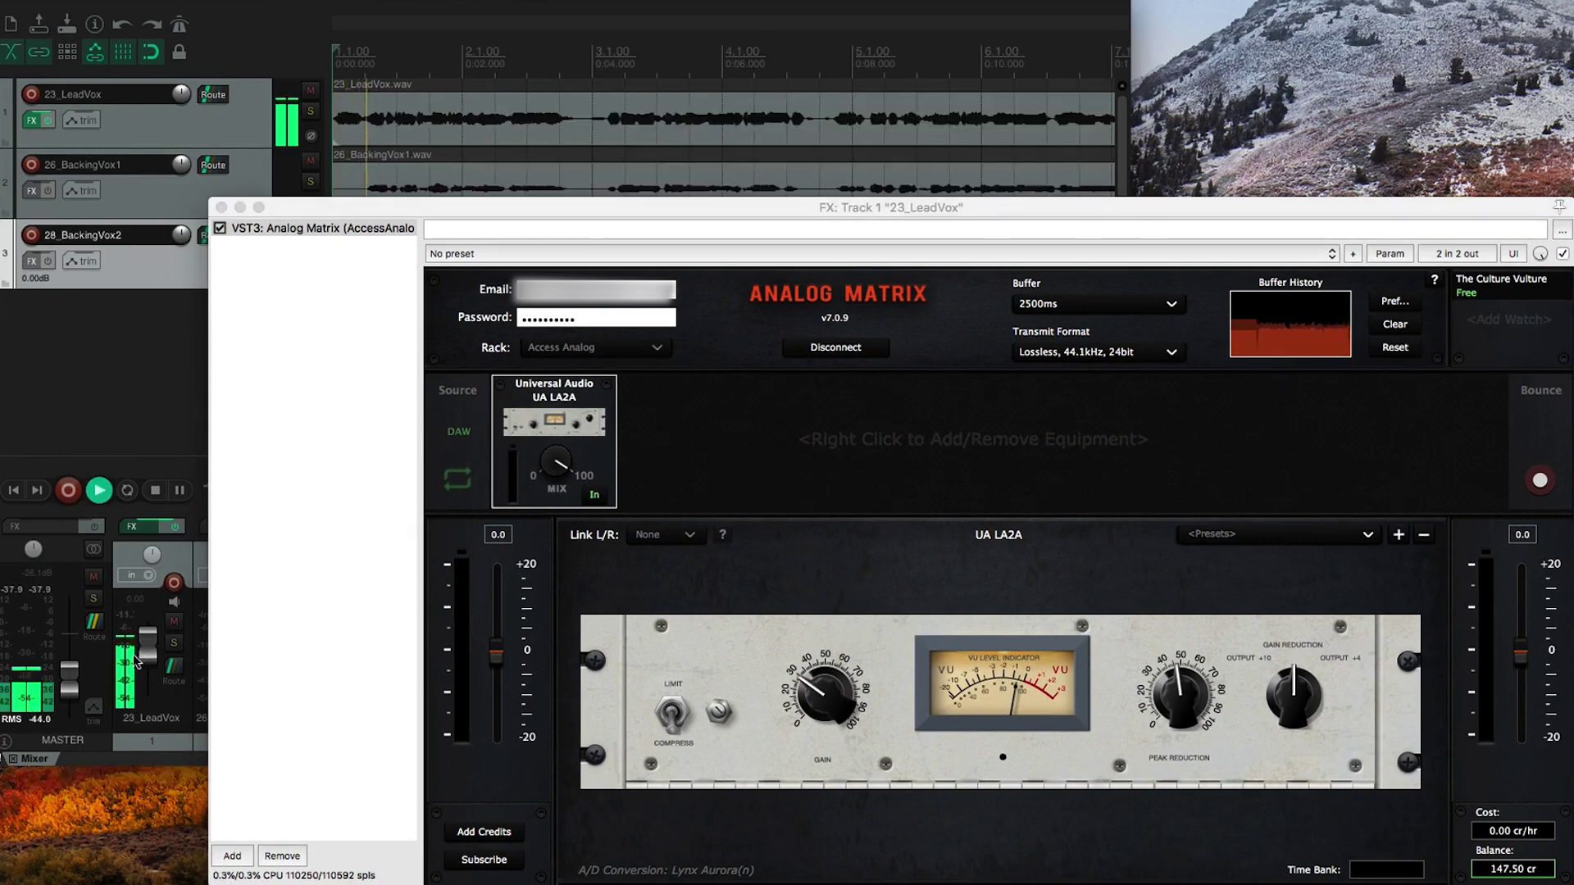
pyautogui.moveTo(70, 691)
pyautogui.mouseDown()
pyautogui.moveTo(72, 656)
pyautogui.moveTo(71, 681)
pyautogui.mouseUp()
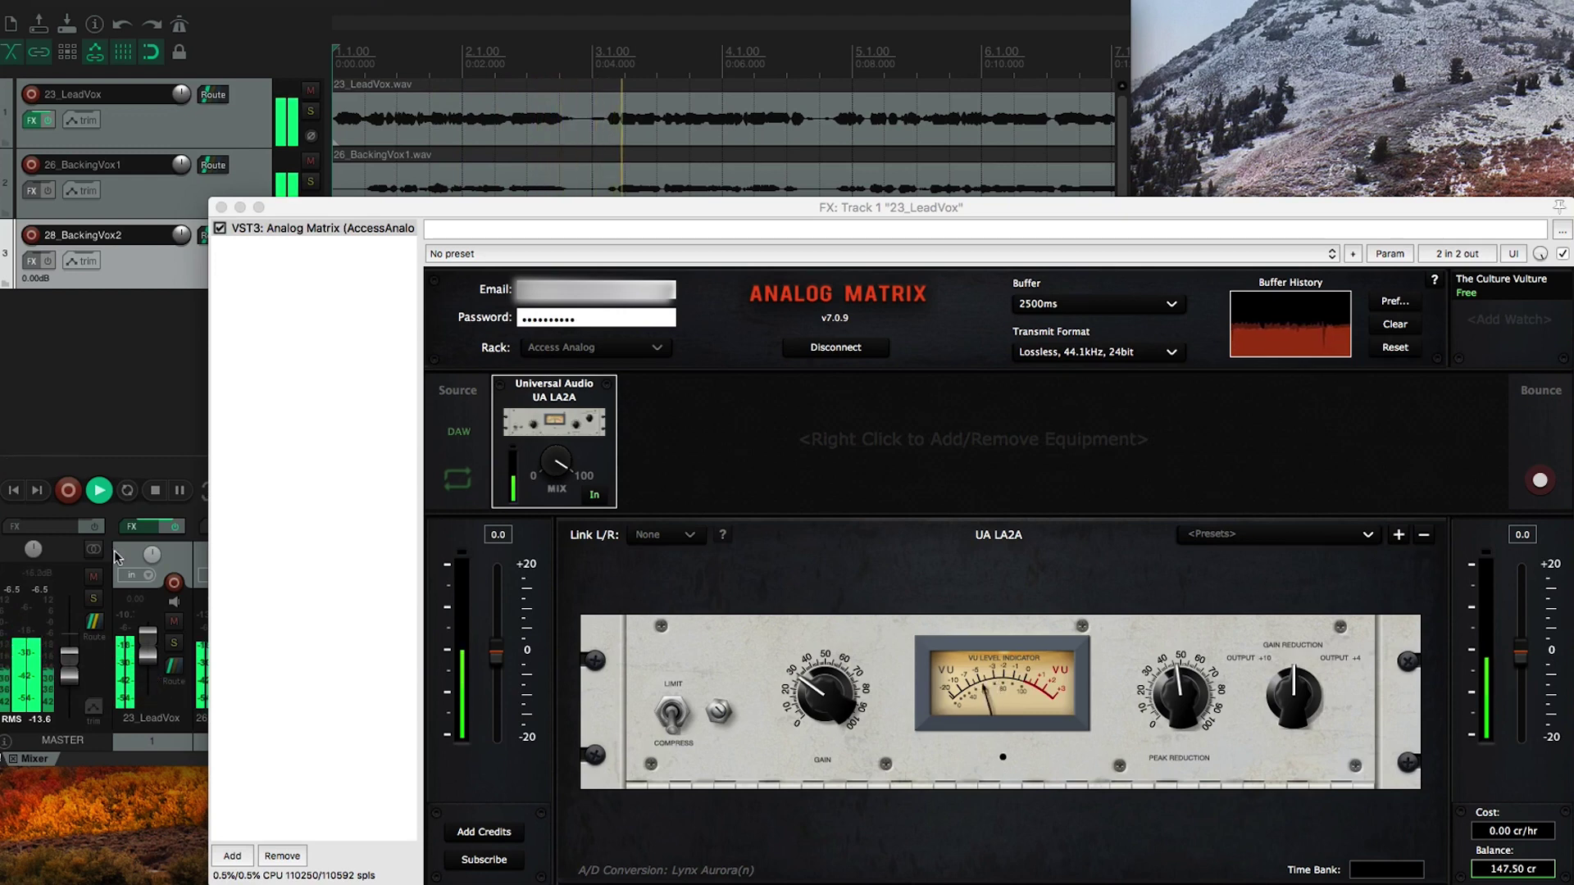
pyautogui.click(155, 489)
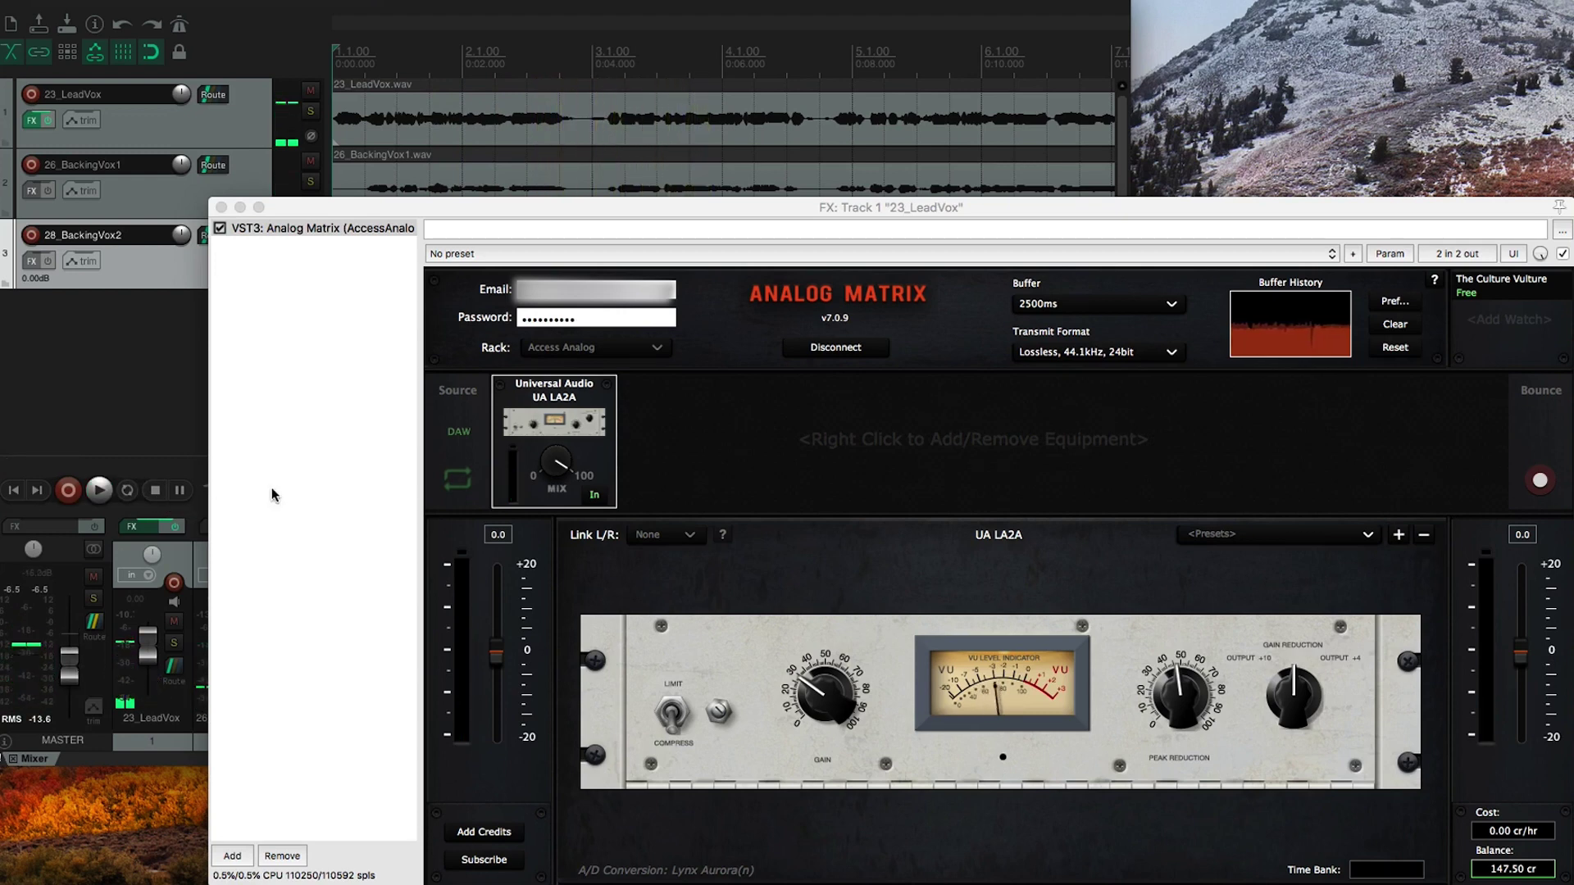
pyautogui.click(447, 418)
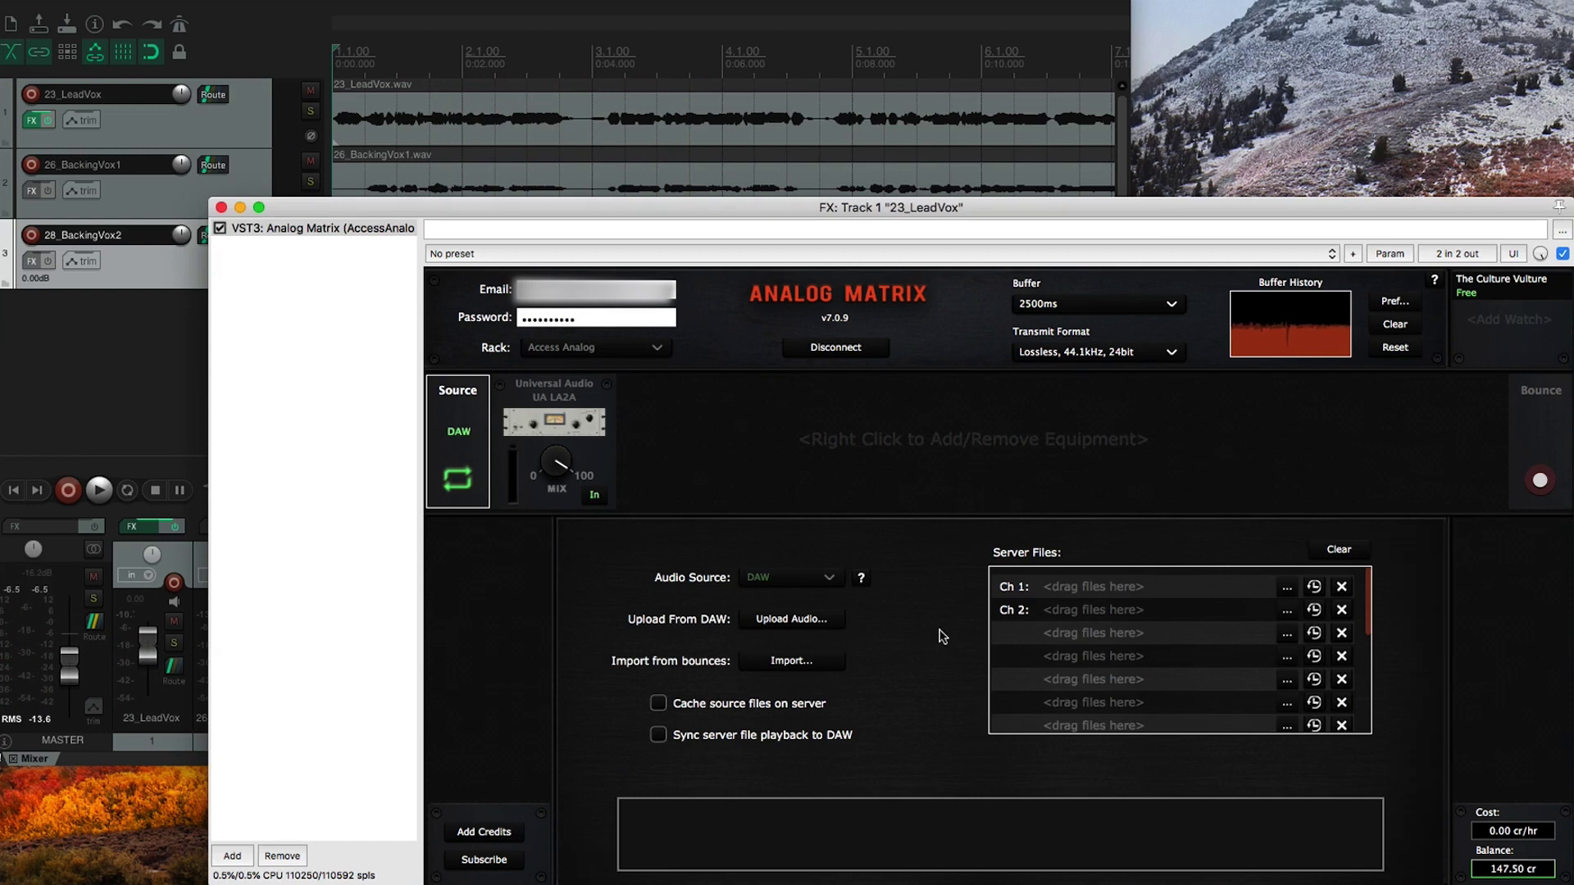
pyautogui.click(808, 621)
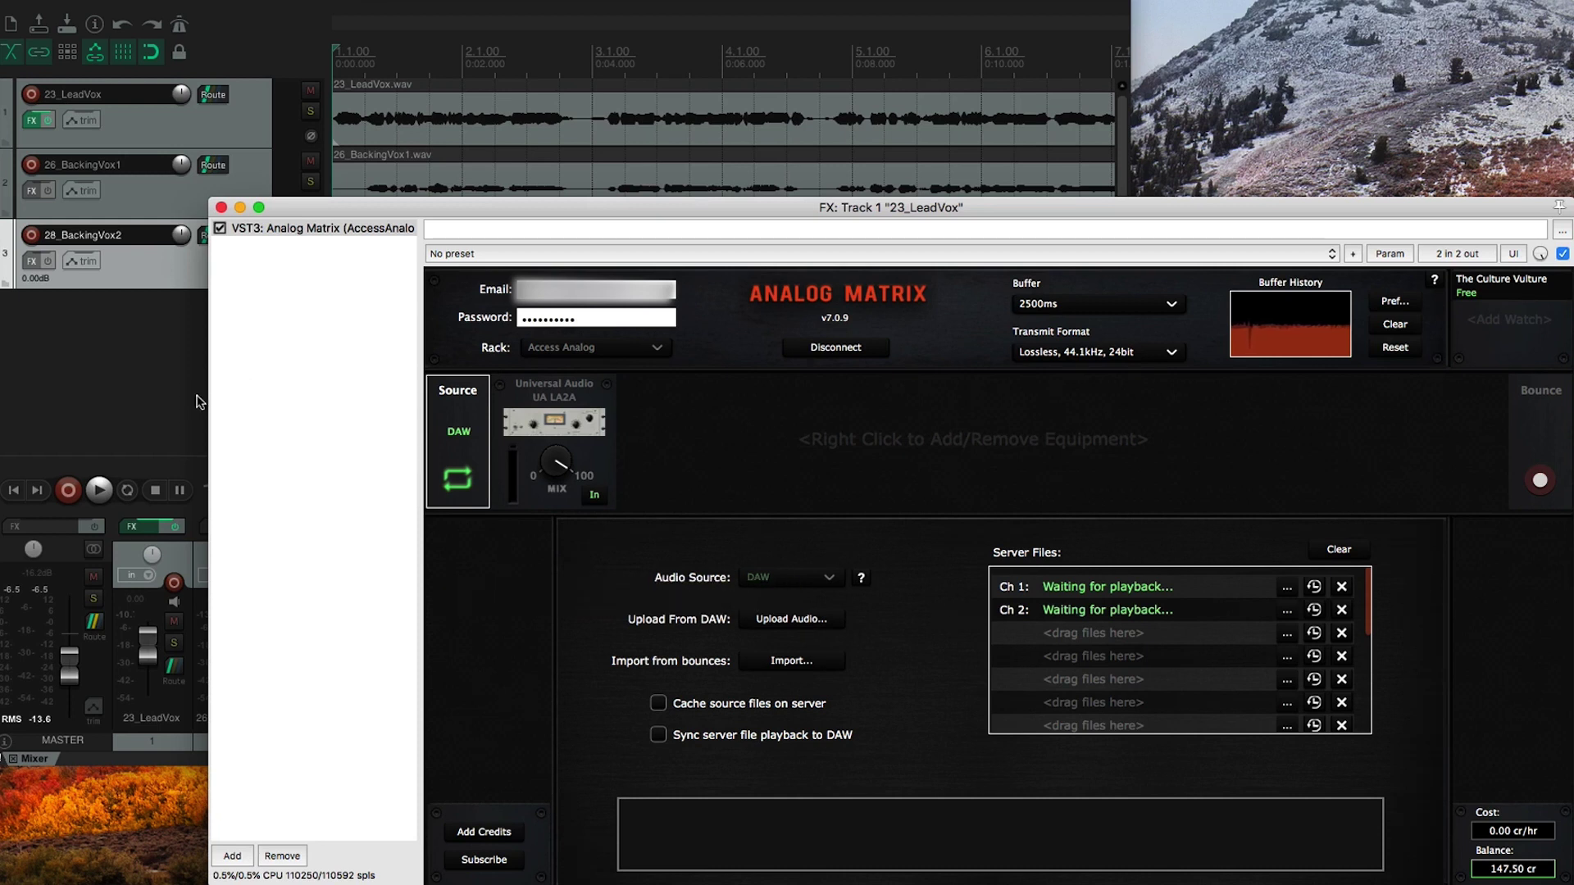
pyautogui.click(99, 490)
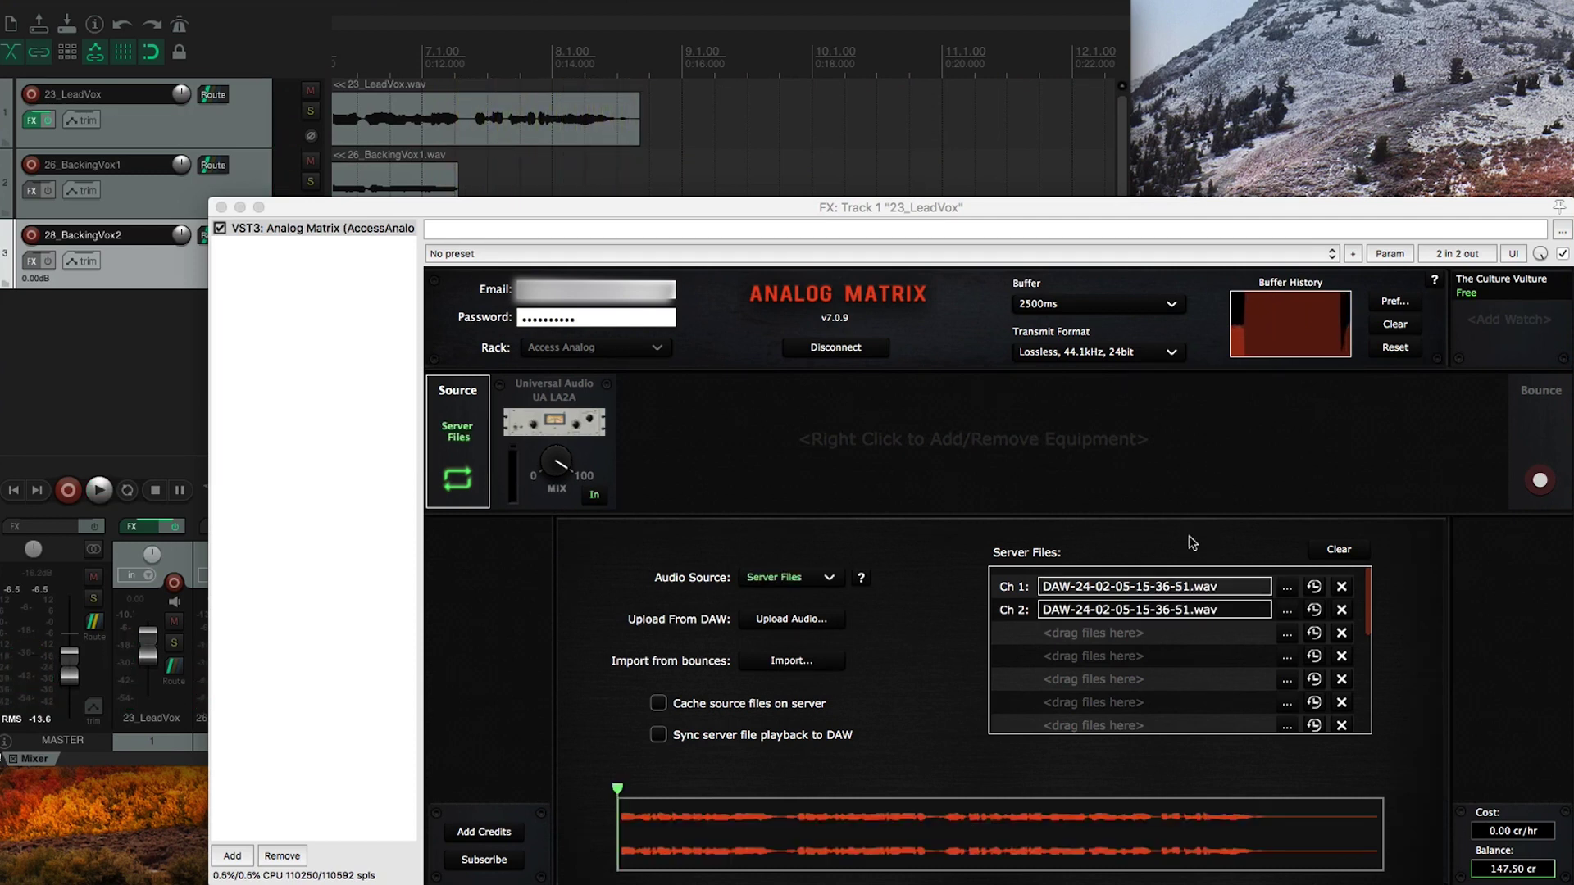
# - Raise the master fader to +7.08 dB and play then stop the uploaded vocal through the LA2A
pyautogui.moveTo(1184, 620)
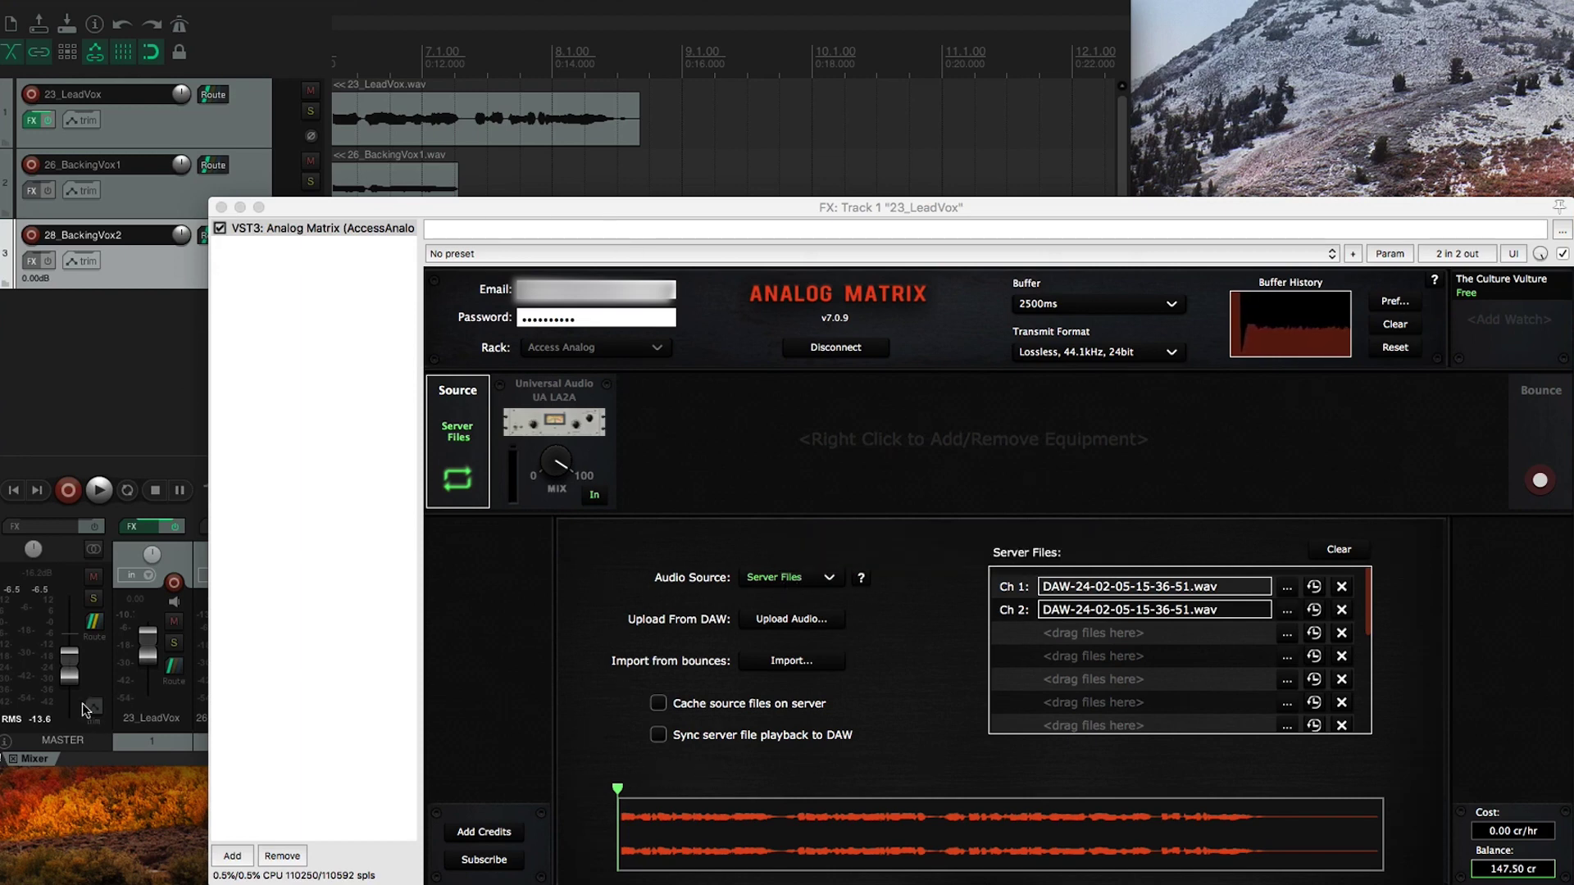
pyautogui.moveTo(86, 682); pyautogui.dragTo(82, 620)
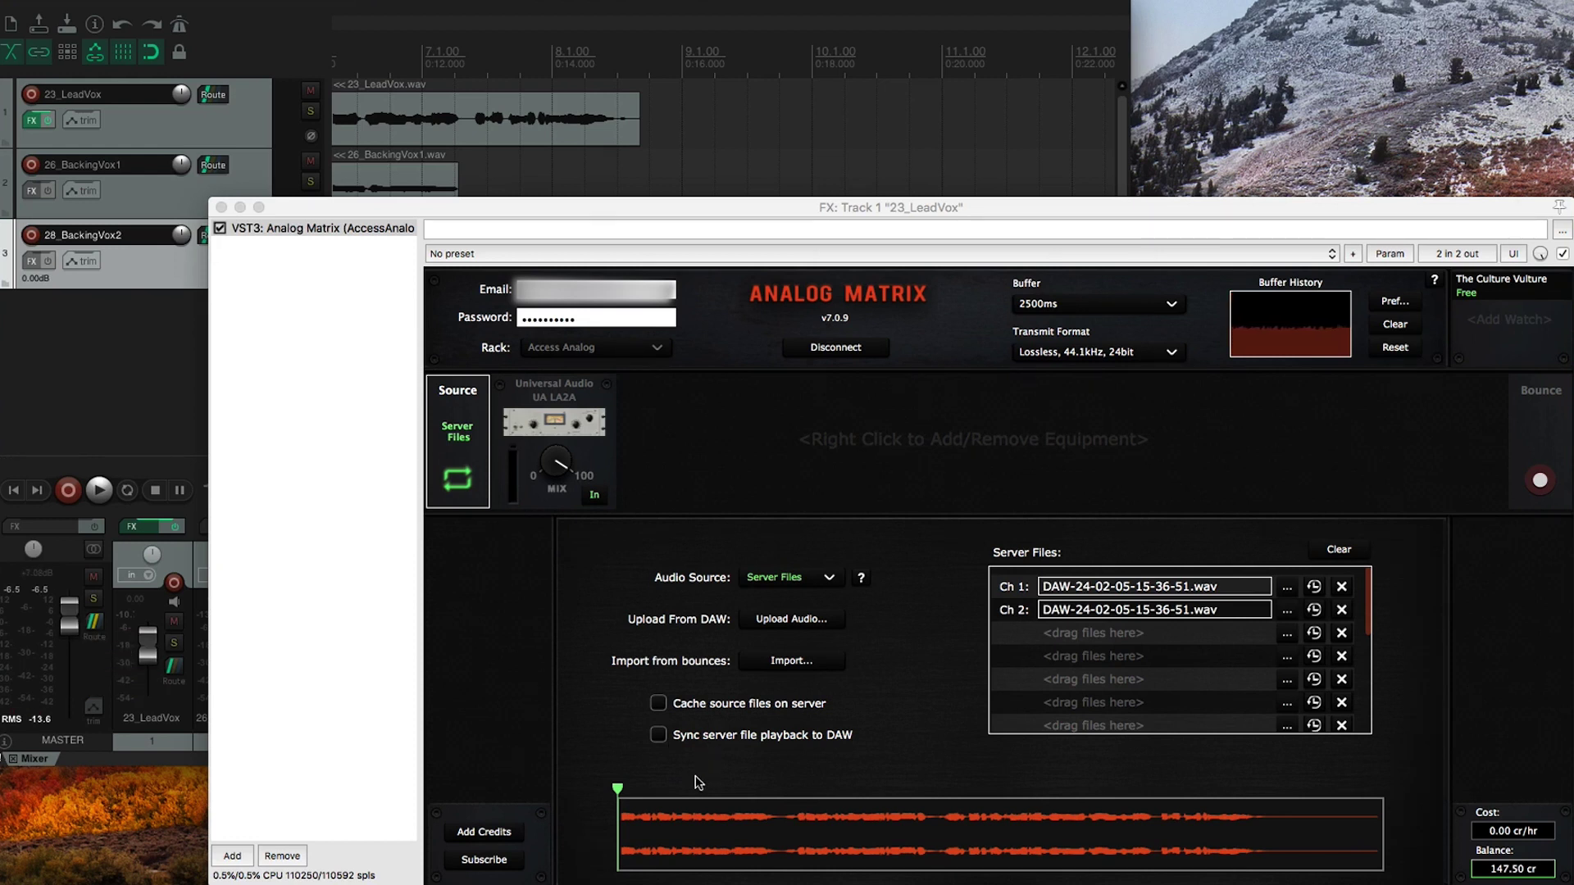
pyautogui.click(102, 492)
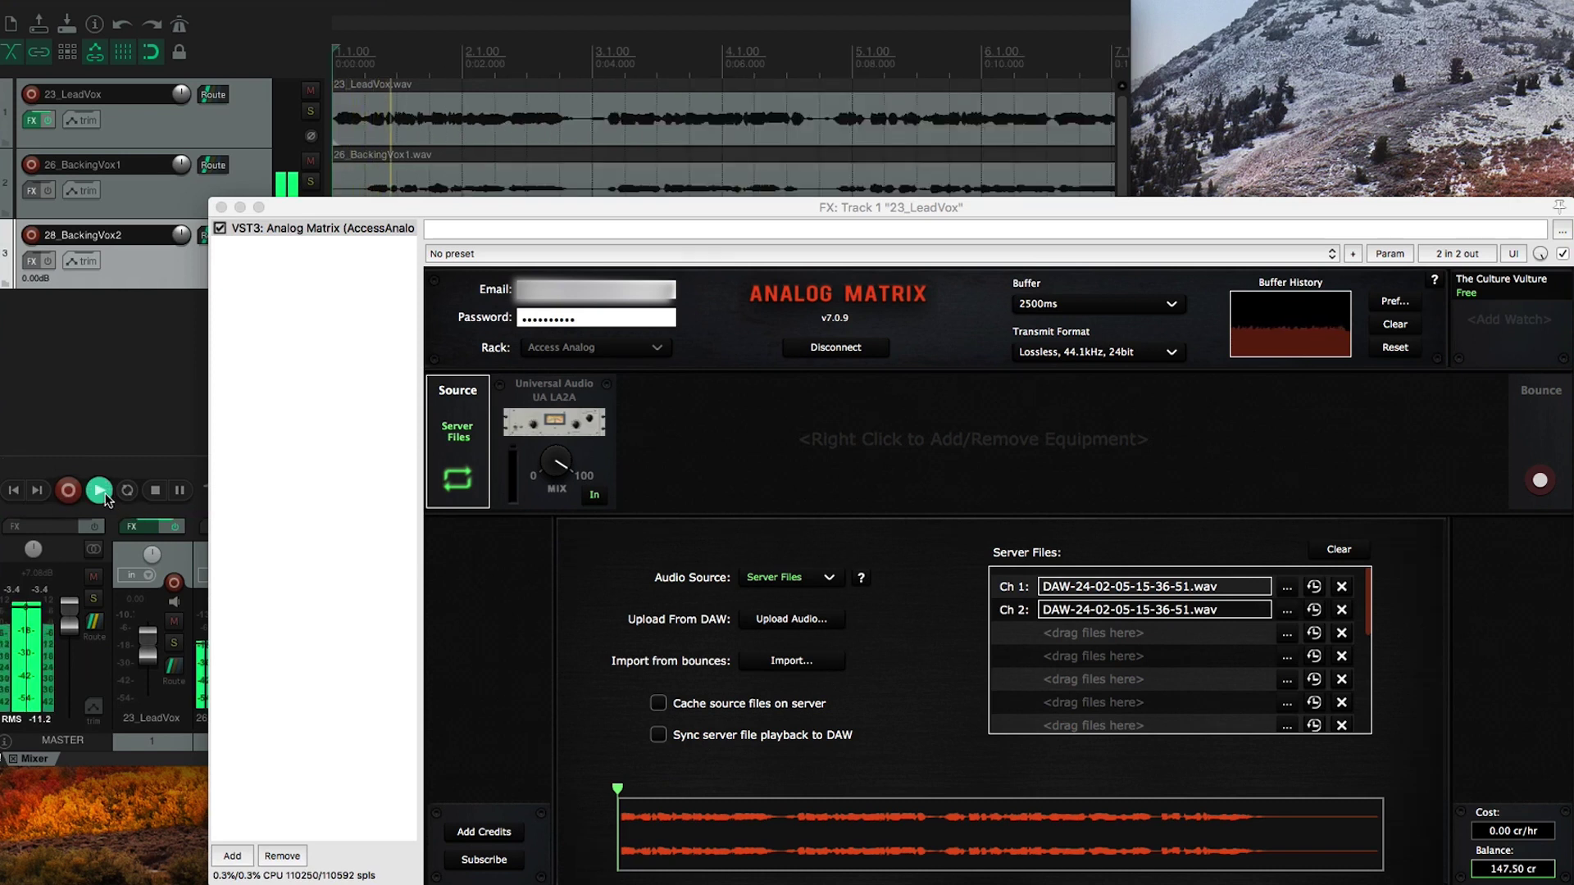
pyautogui.click(154, 491)
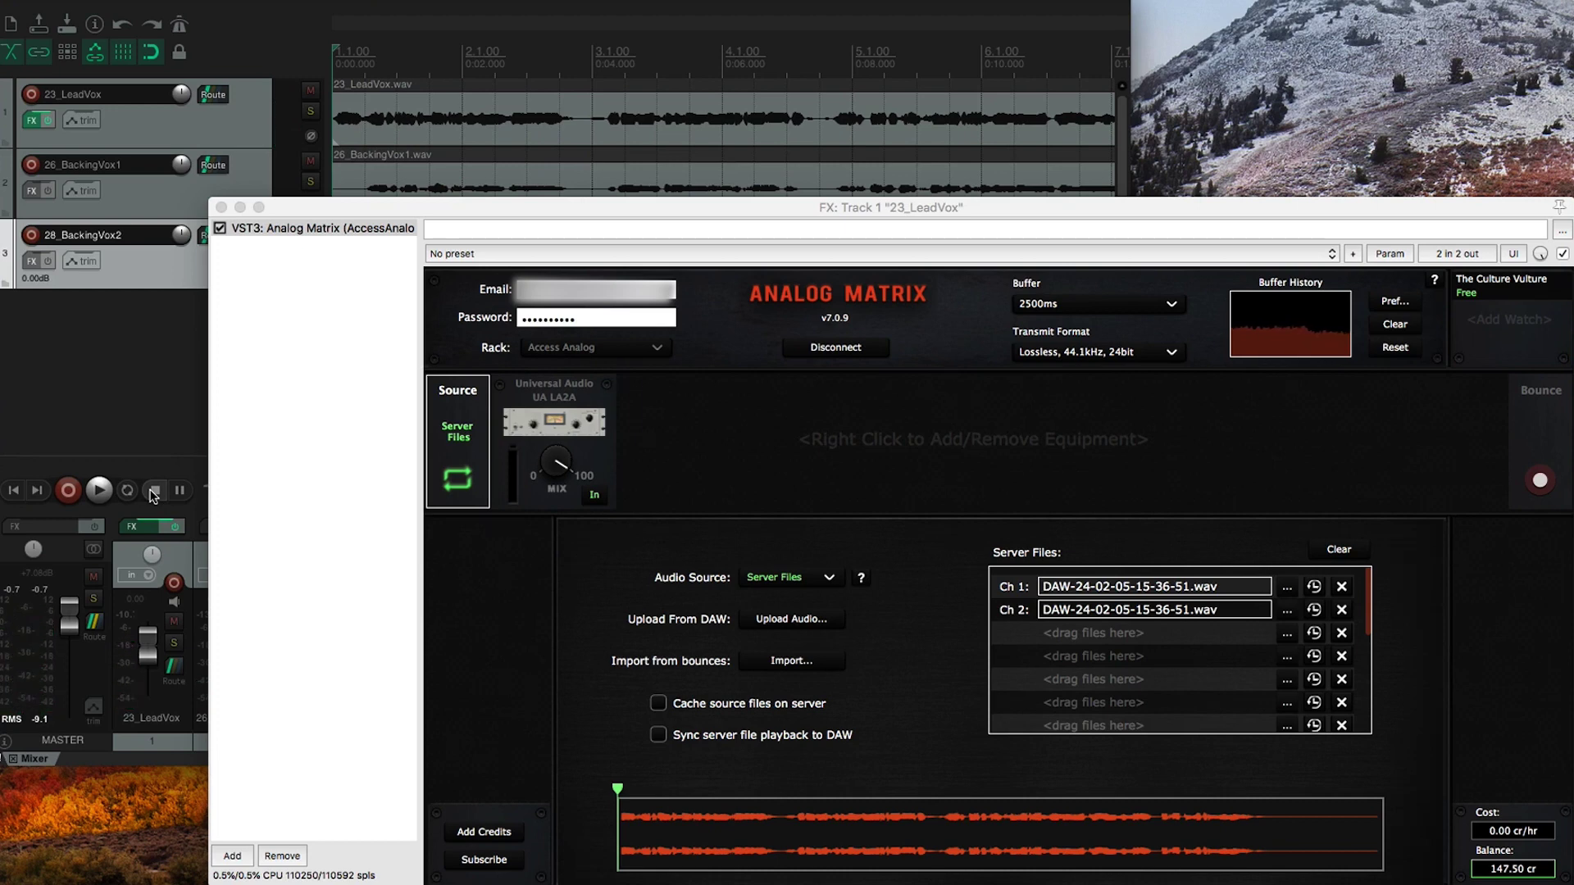
pyautogui.moveTo(420, 215); pyautogui.dragTo(332, 161)
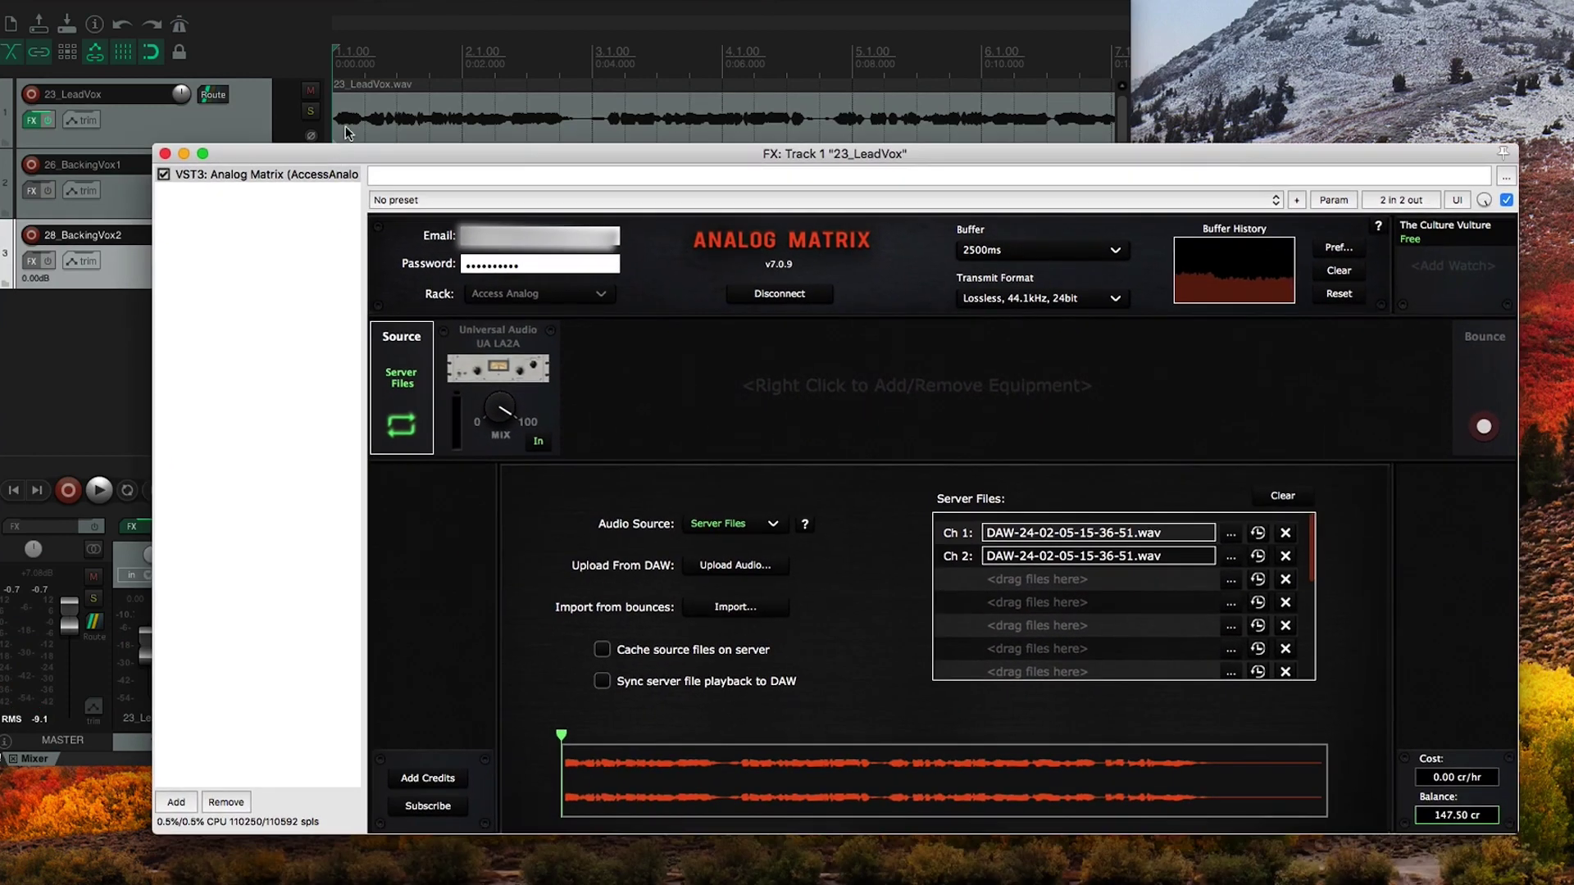
# - Enable 'Sync server file playback to DAW' and audition the vocal with syncing on
pyautogui.click(605, 683)
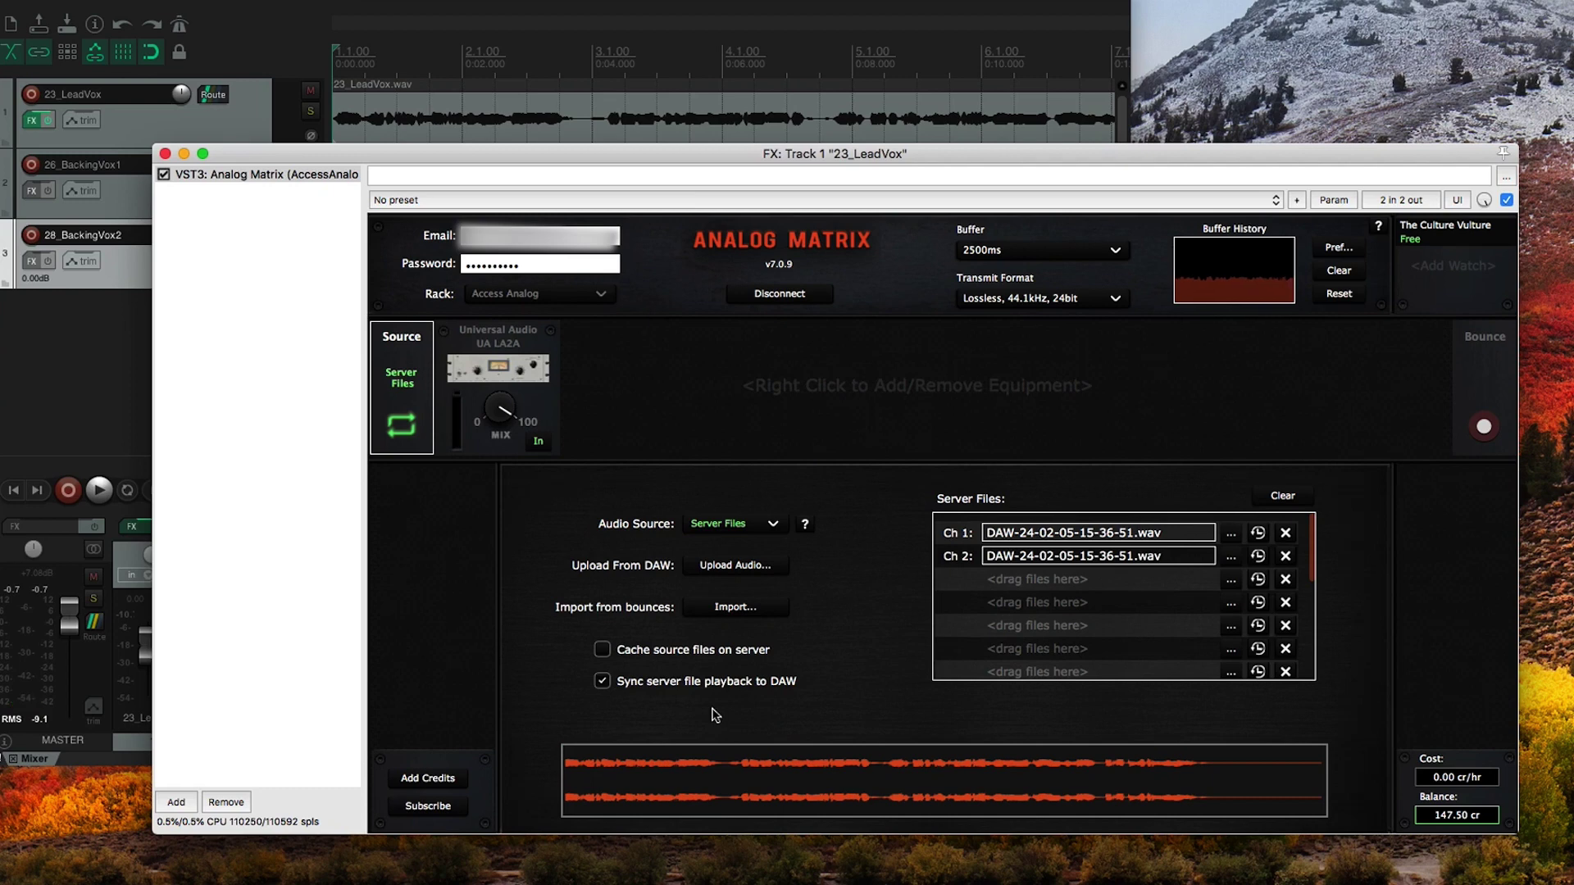
pyautogui.moveTo(401, 152); pyautogui.dragTo(424, 244)
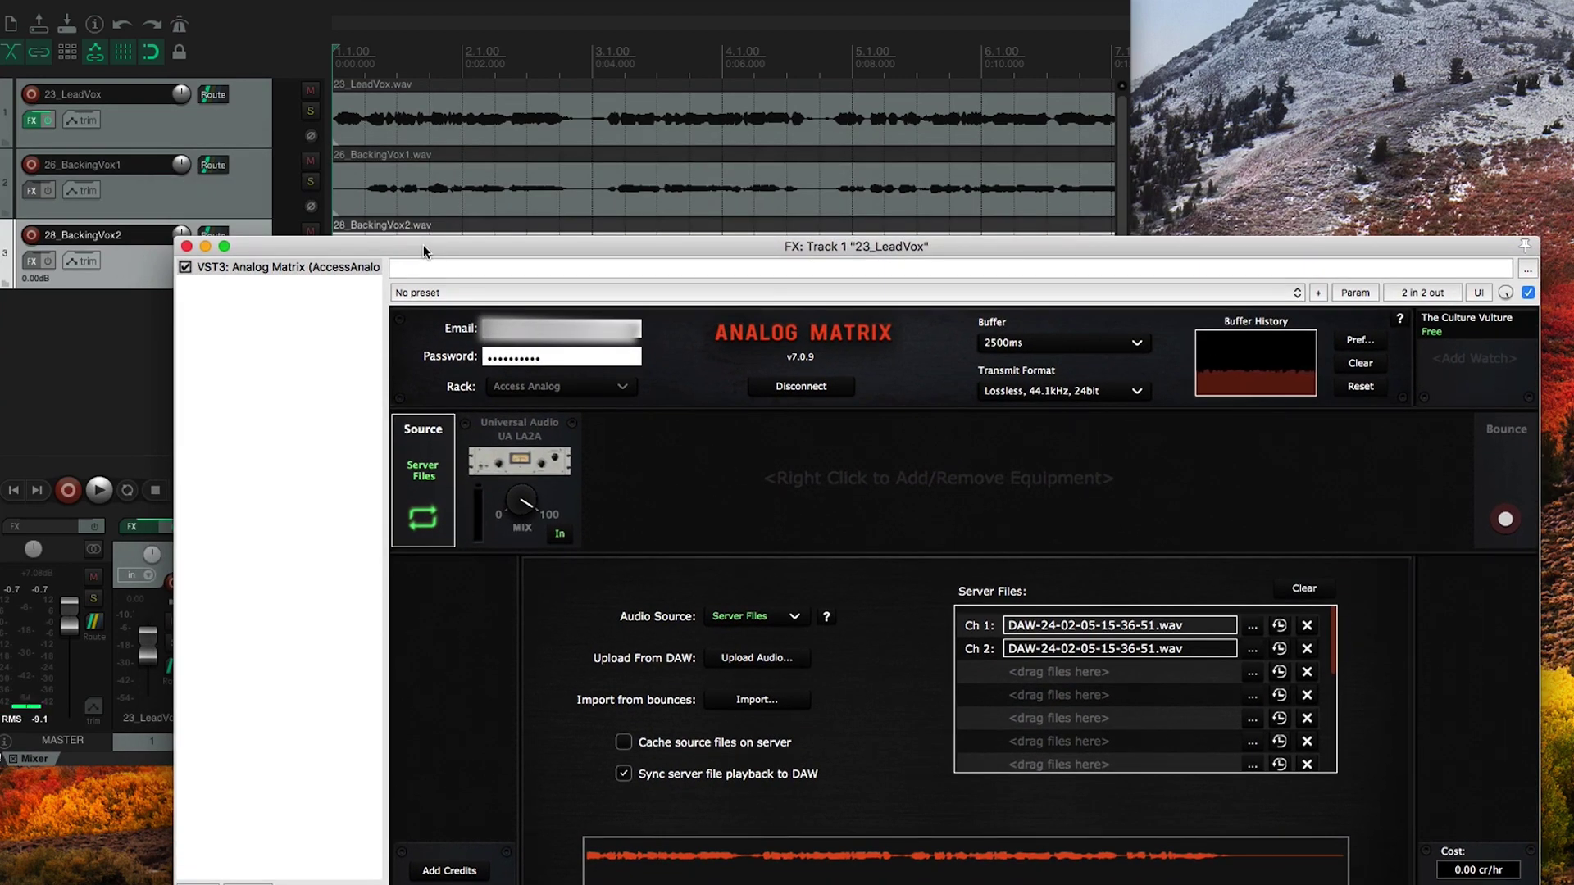
pyautogui.moveTo(851, 249); pyautogui.dragTo(849, 164)
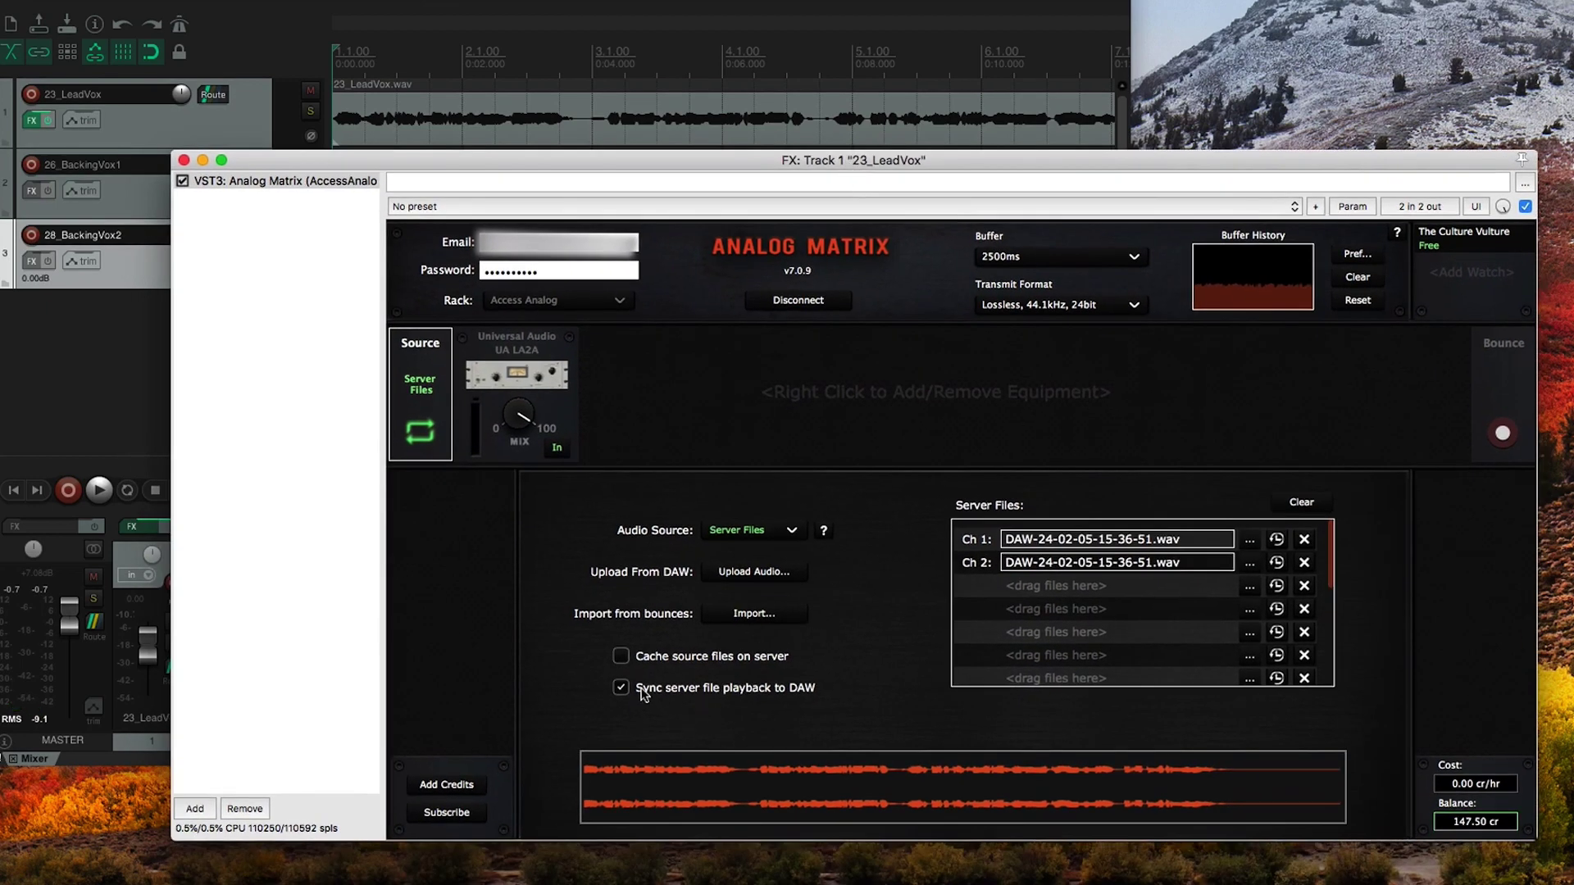
pyautogui.click(100, 495)
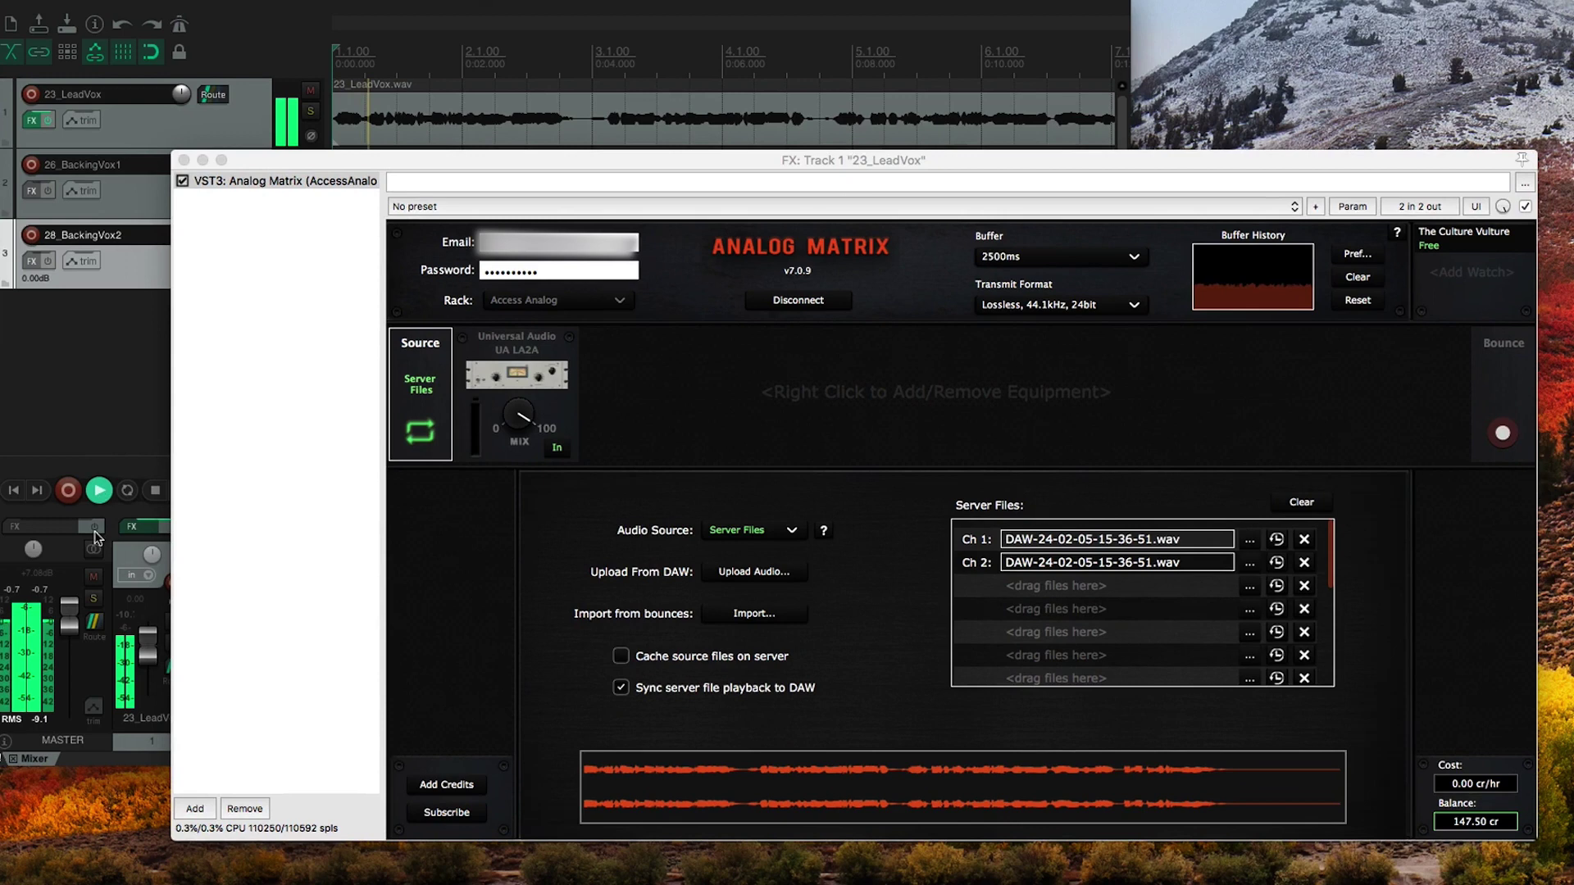
pyautogui.click(155, 490)
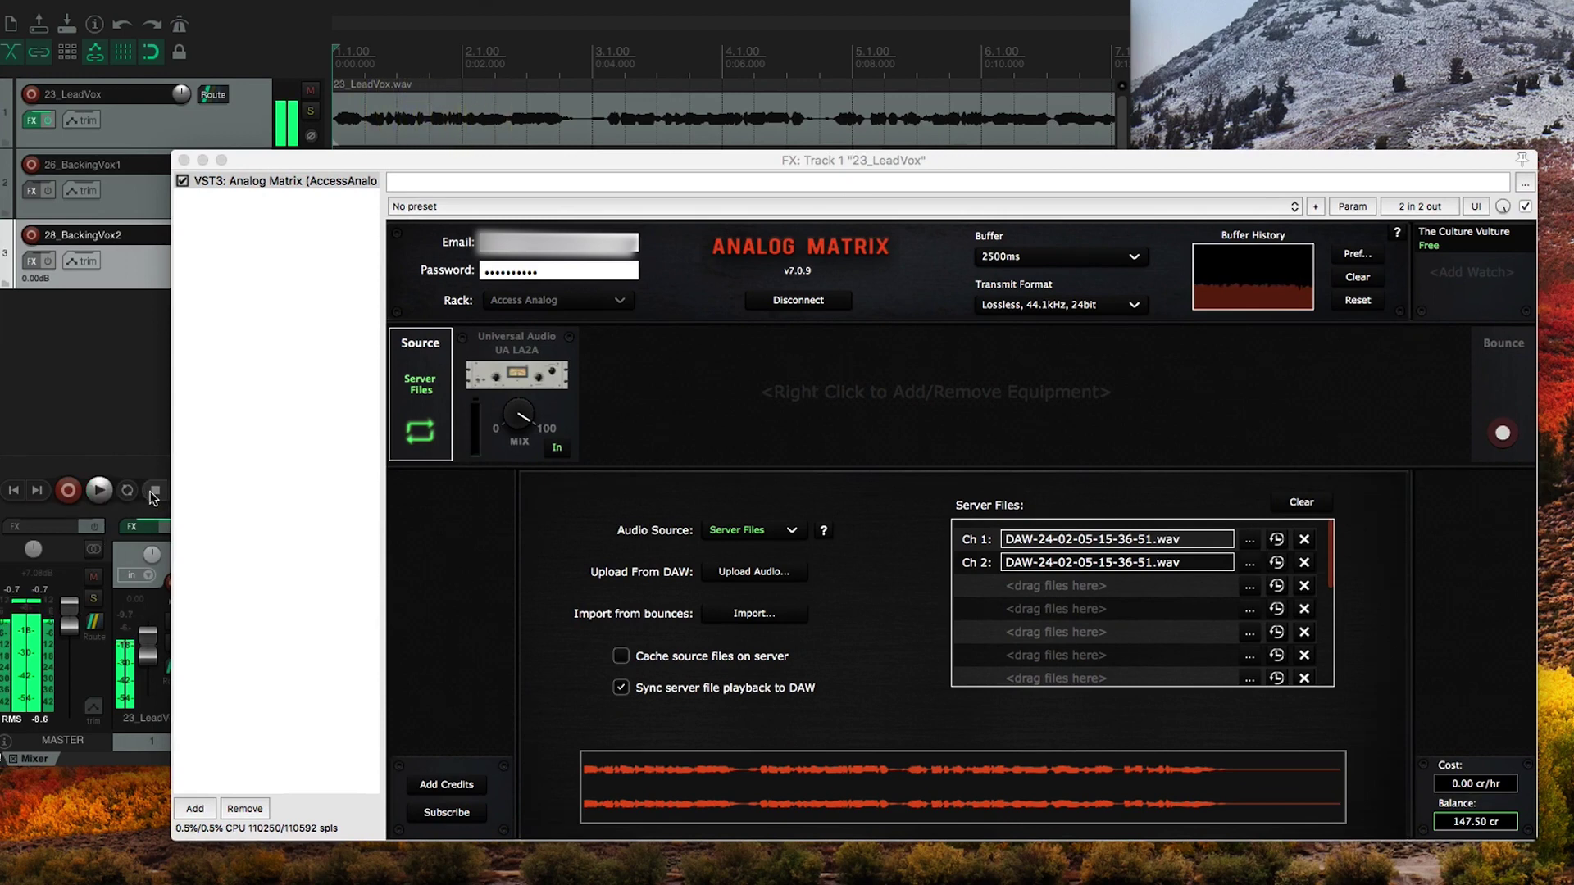
# - Audition the vocal with syncing off, then re-enable 'Sync server file playback to DAW'
pyautogui.click(621, 688)
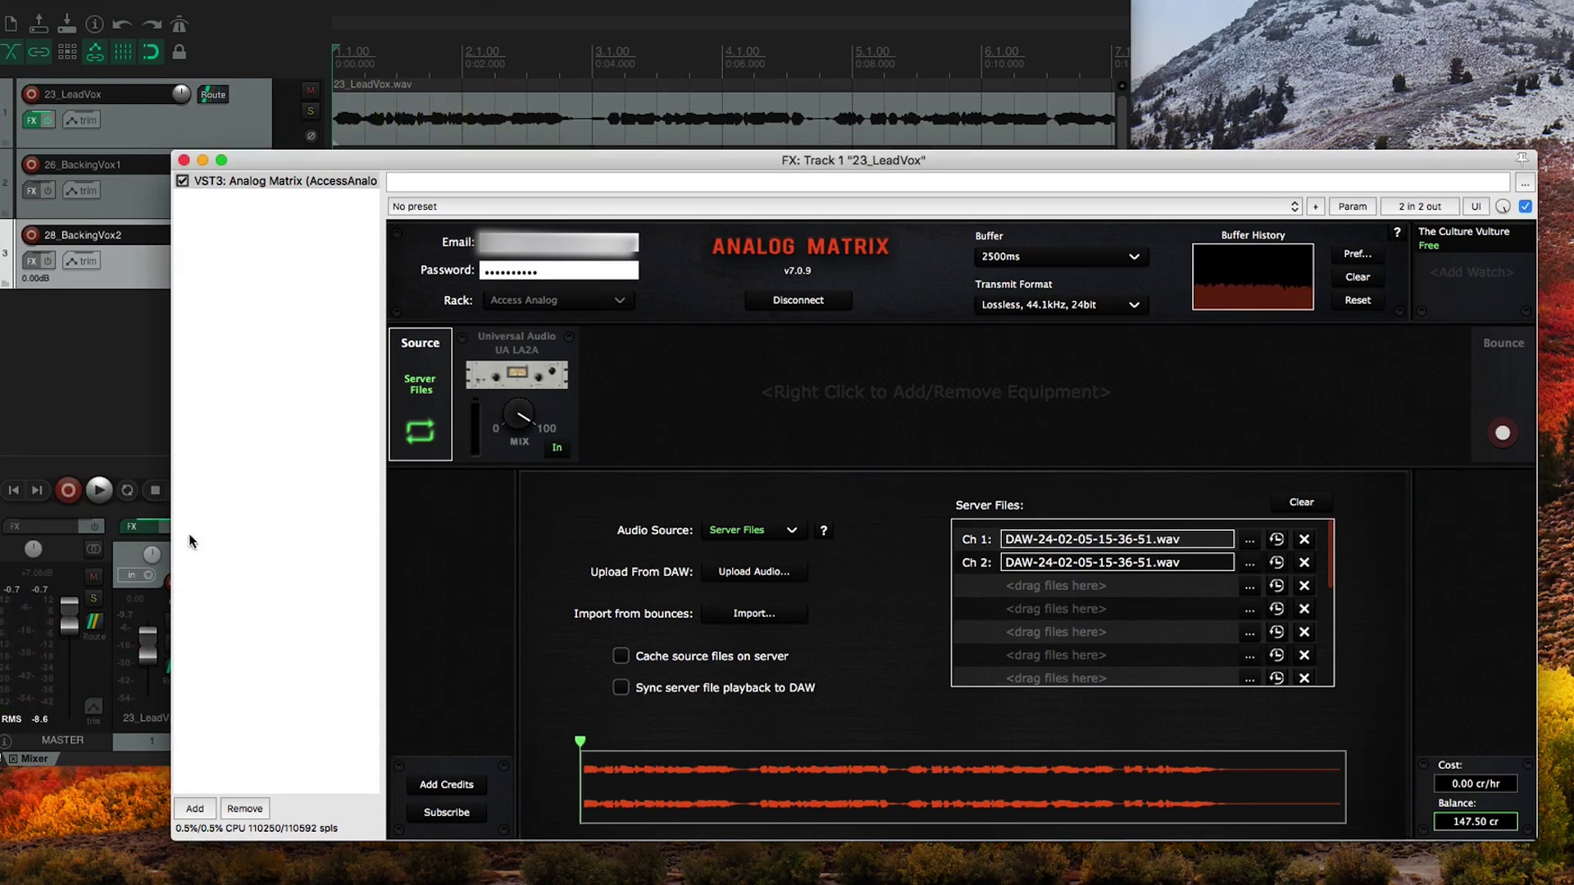
pyautogui.click(98, 491)
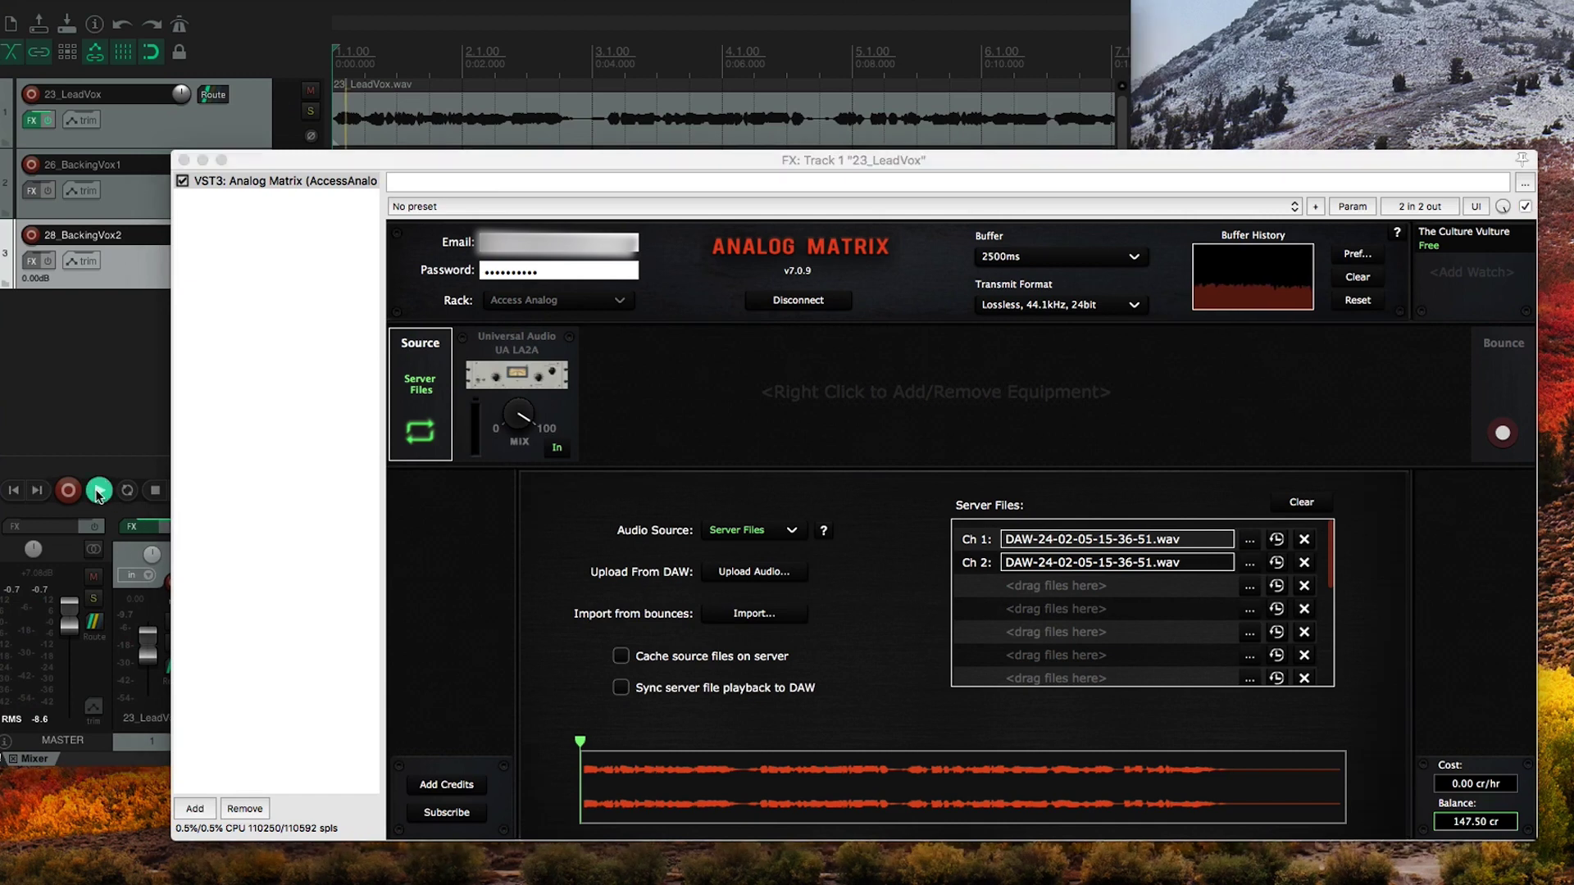
pyautogui.click(155, 490)
pyautogui.click(620, 687)
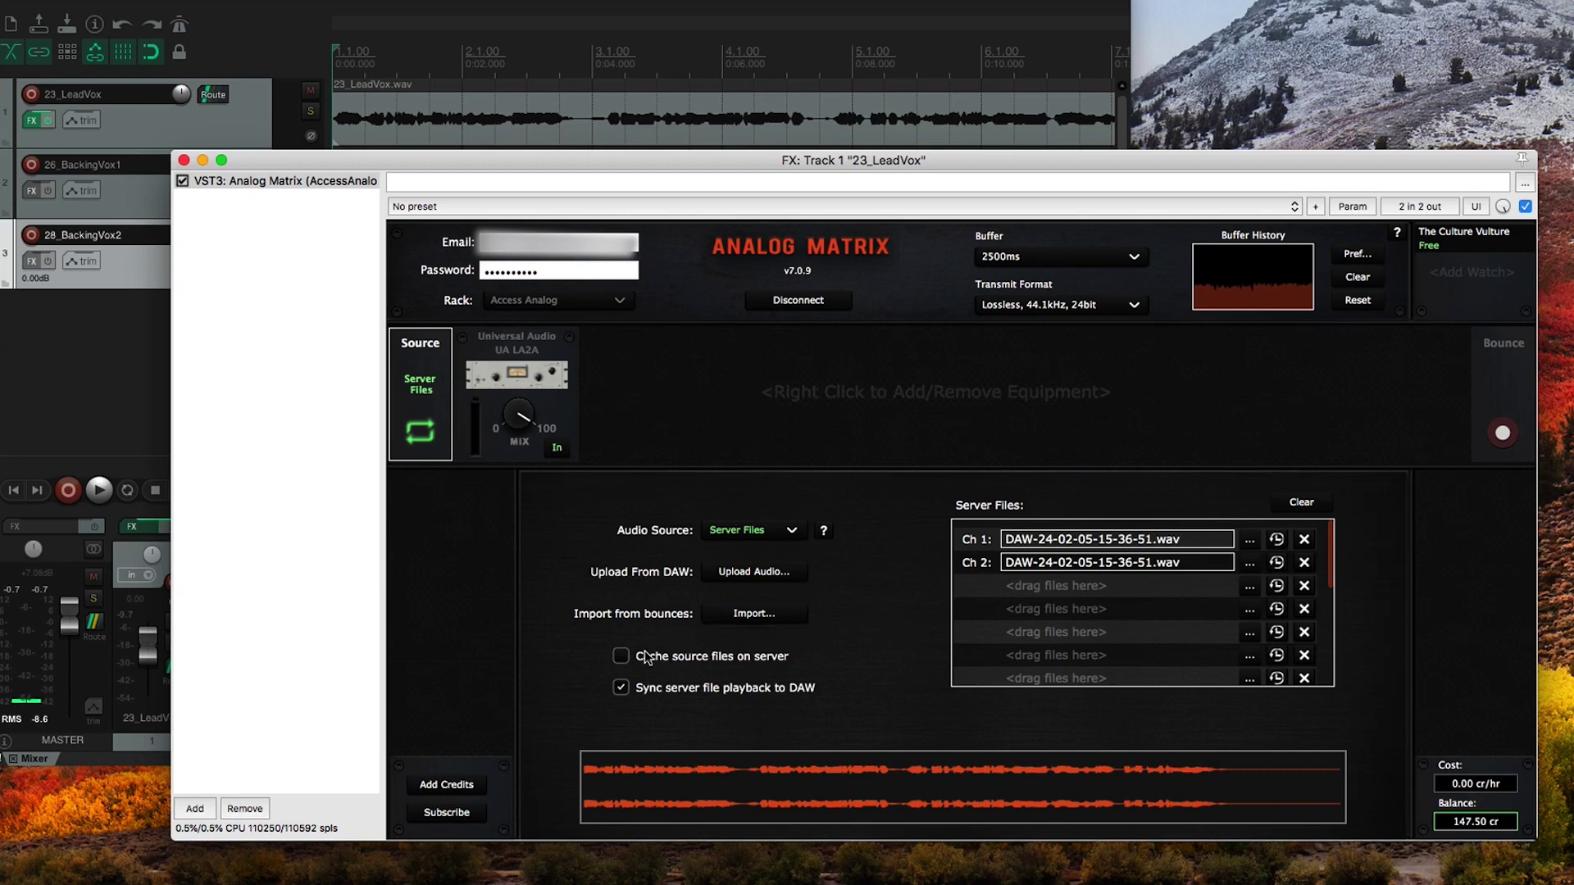
pyautogui.moveTo(498, 166); pyautogui.dragTo(483, 302)
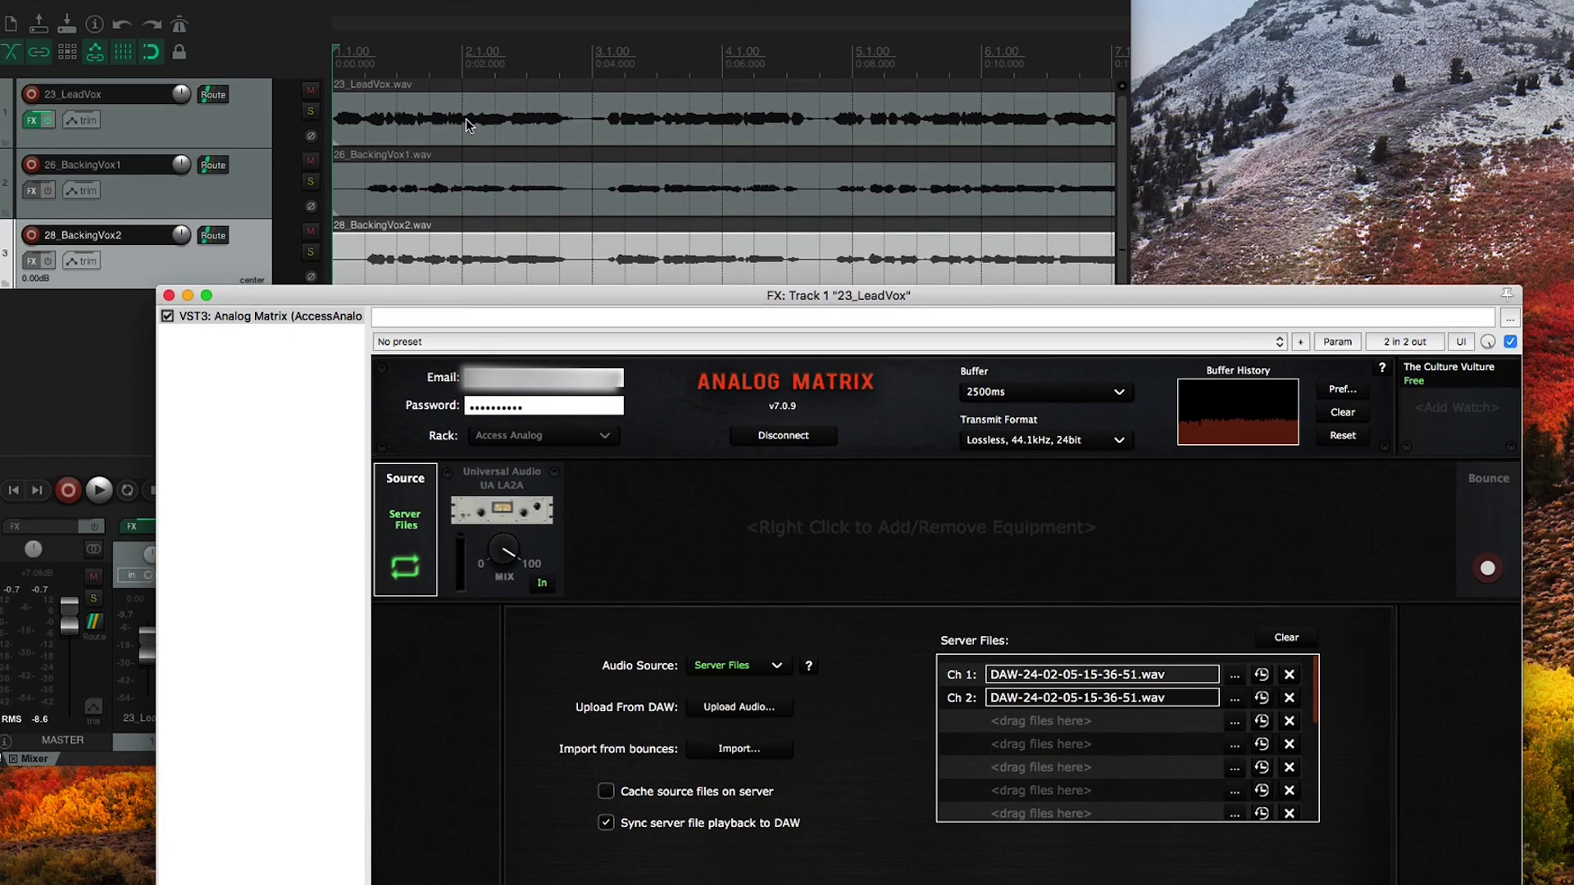
pyautogui.moveTo(569, 293); pyautogui.dragTo(560, 147)
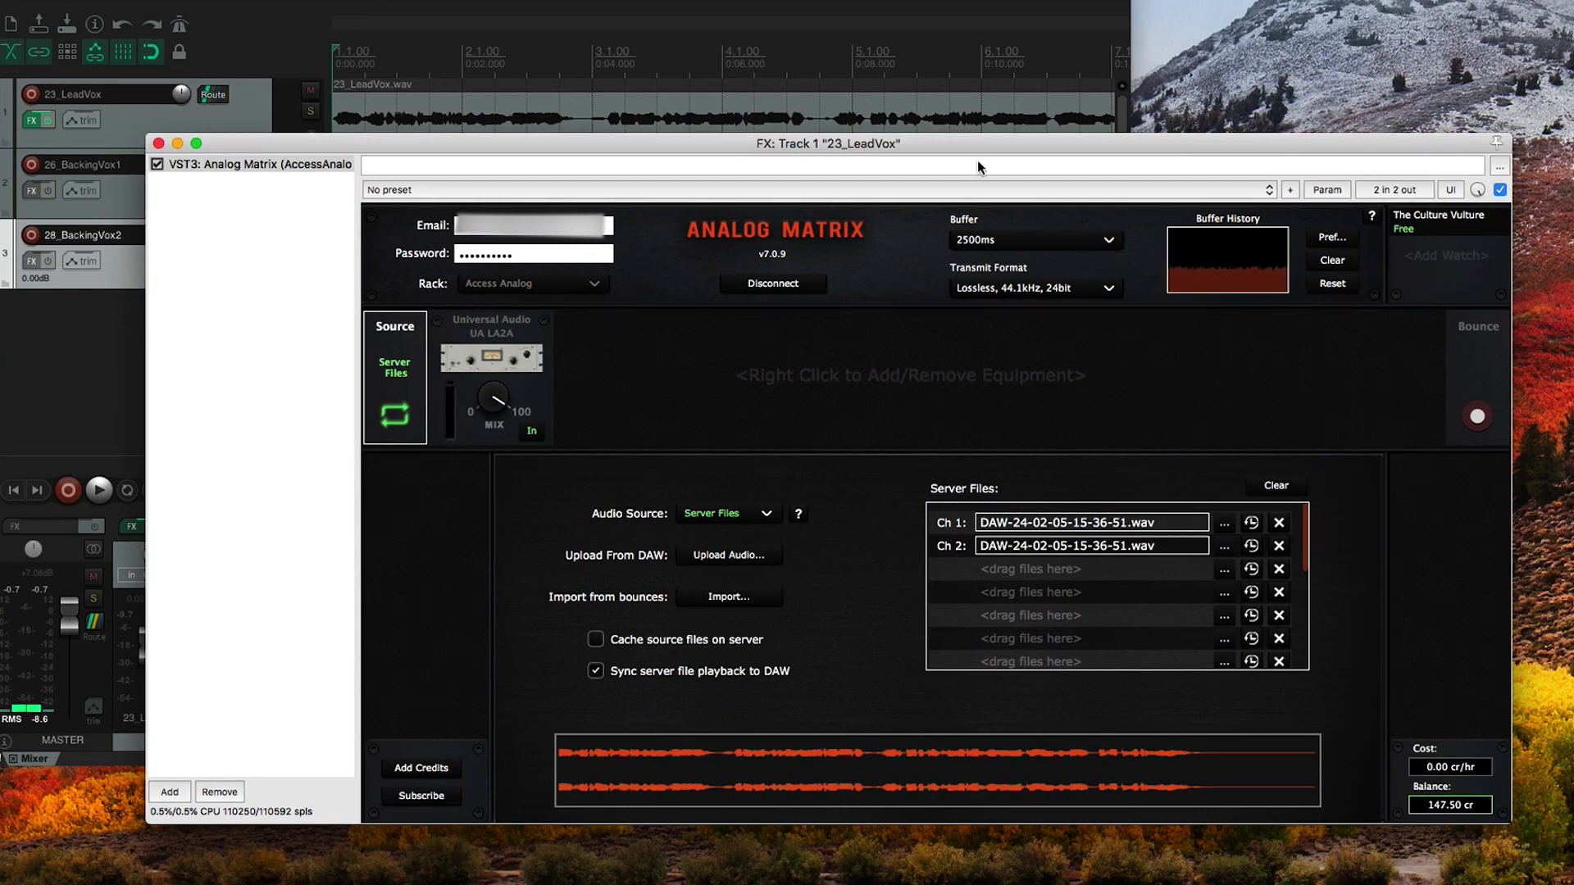
pyautogui.moveTo(986, 147); pyautogui.dragTo(1014, 201)
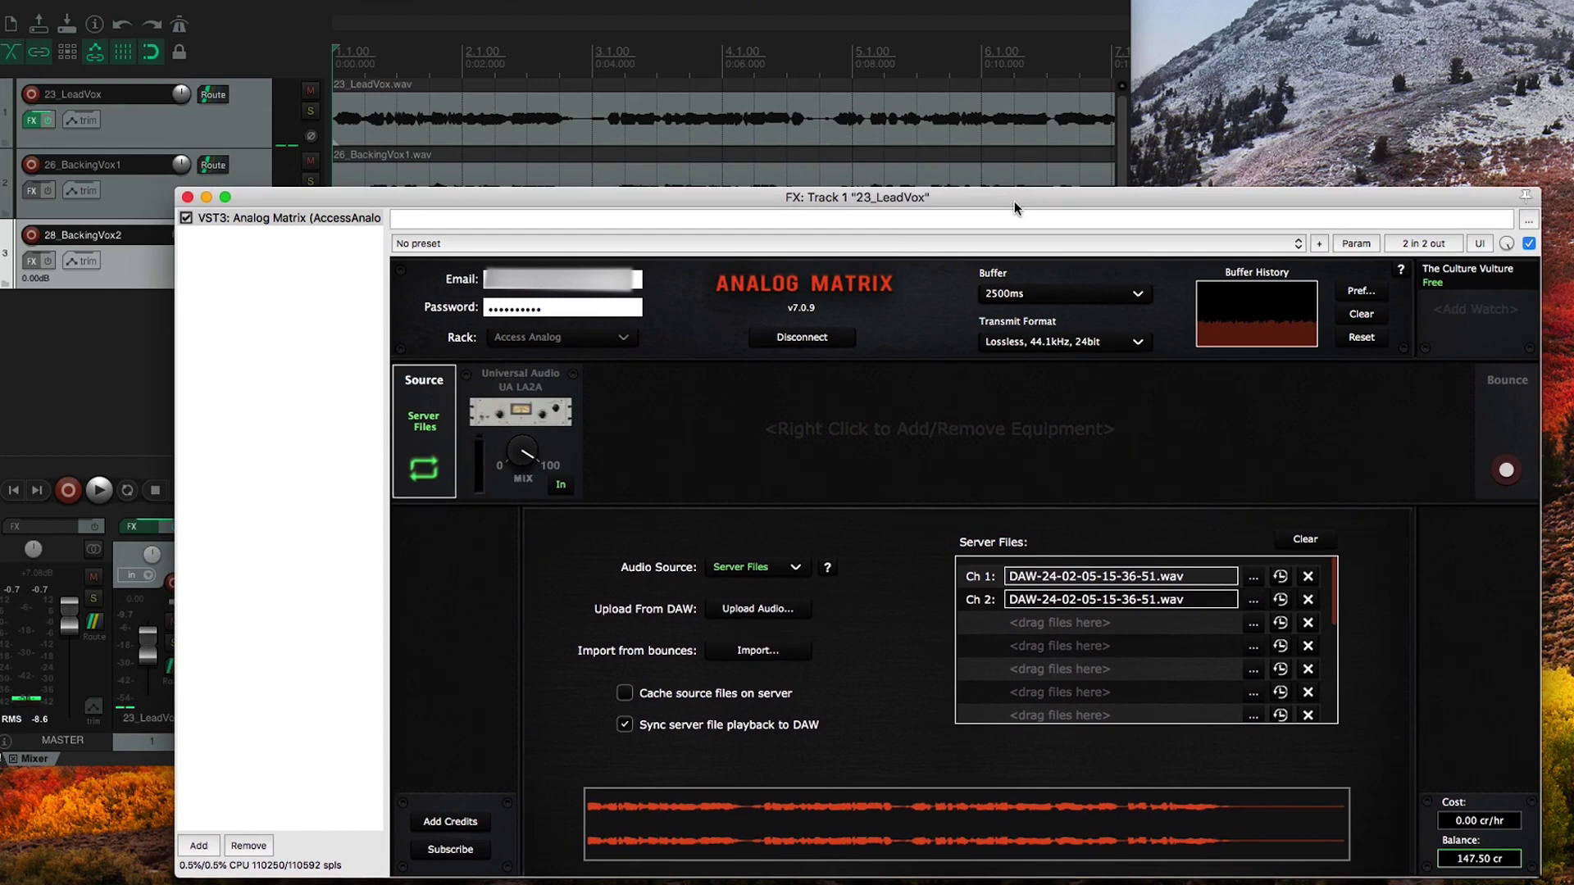